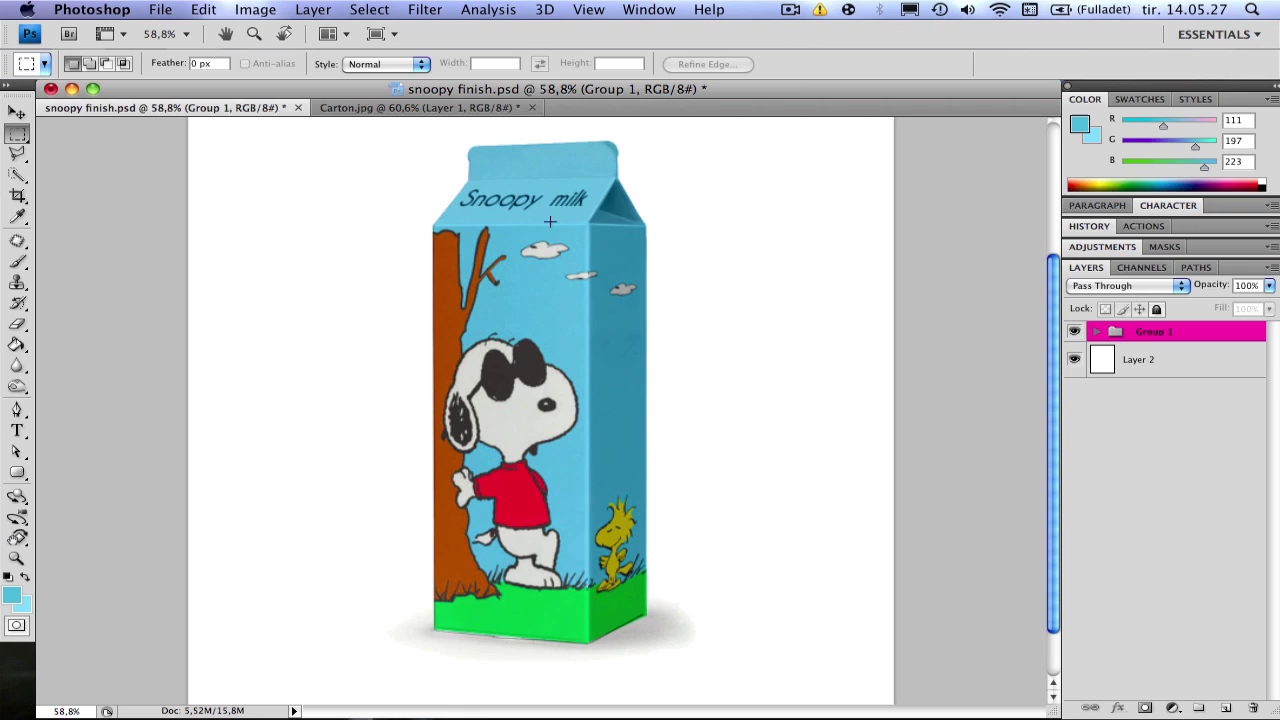
In Carton.jpg, drag the Snoopy artwork onto the carton's front face with the Move tool
left_click(431, 104)
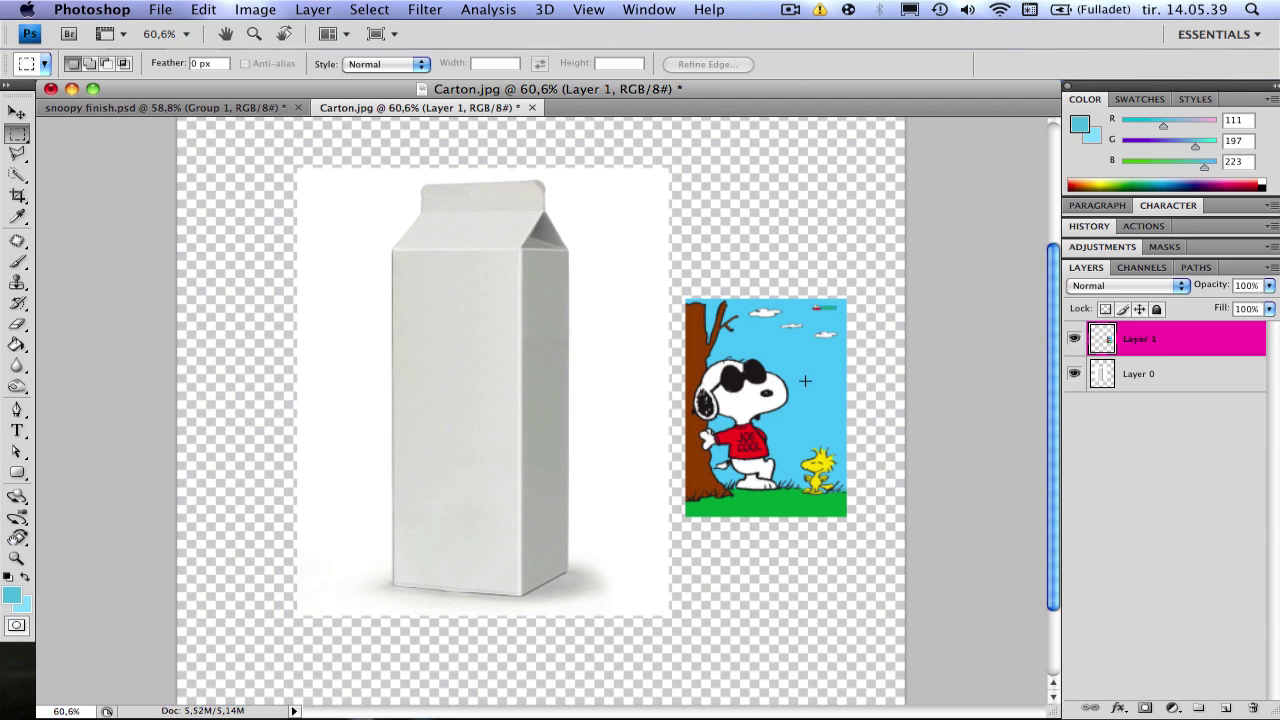
key("v")
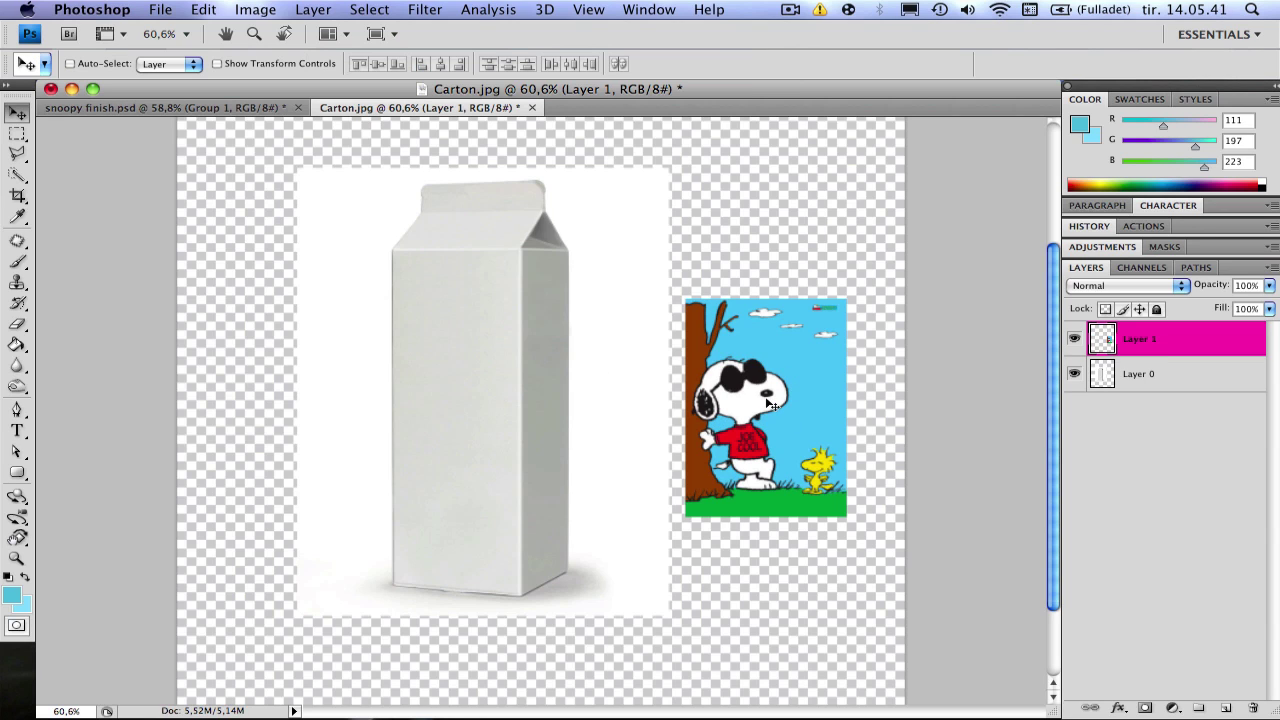
left_click_drag(771, 404, 708, 365)
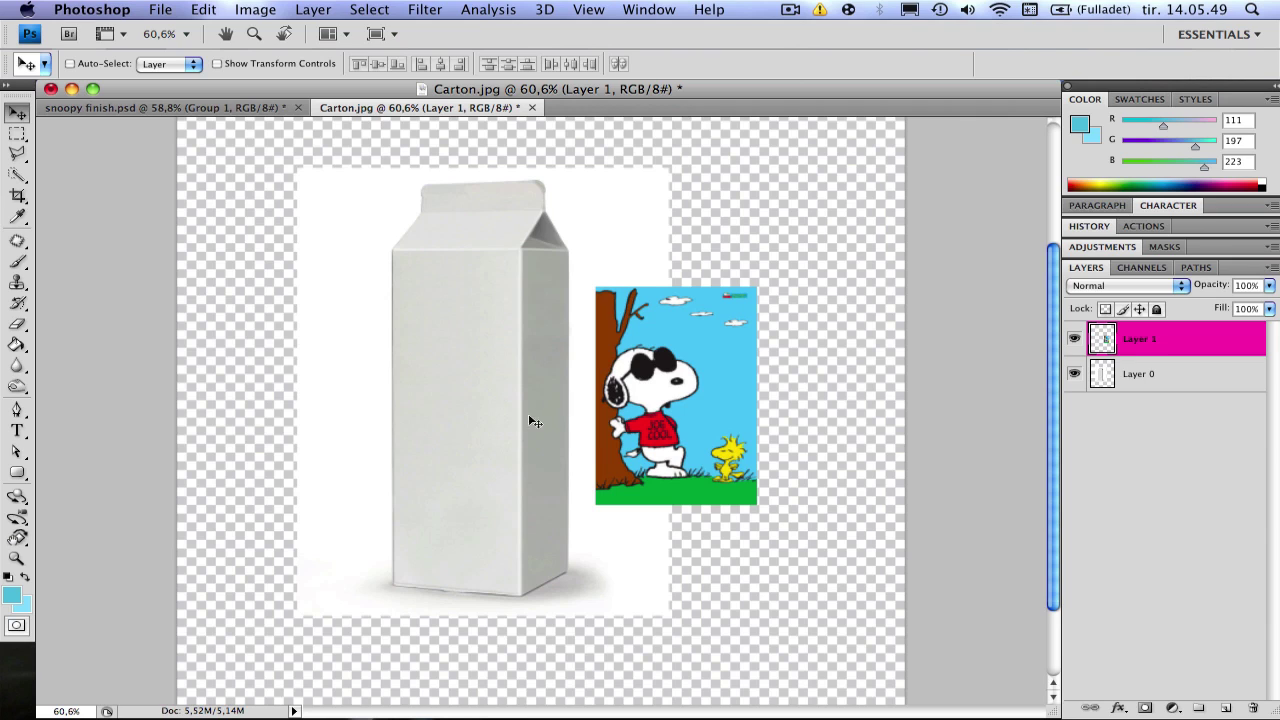
left_click_drag(697, 352, 533, 315)
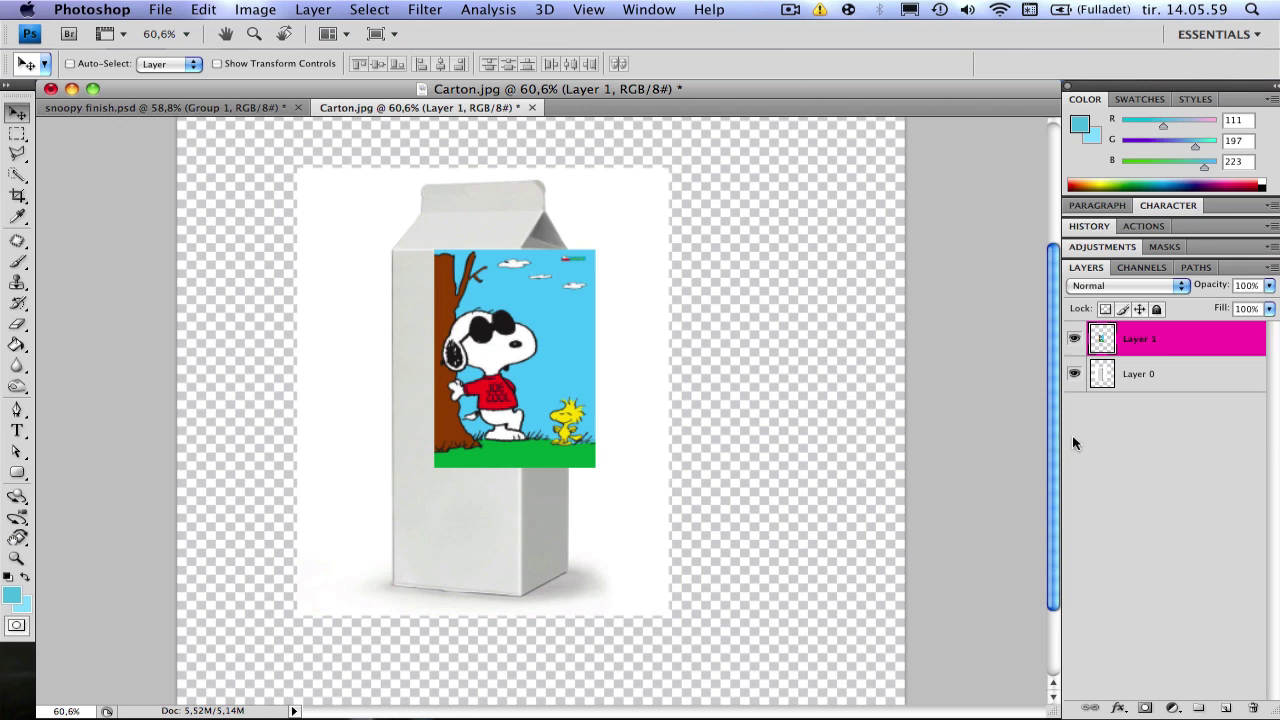
Set the Snoopy layer to 50% opacity and nudge it up and left
left_click_drag(1218, 291, 1165, 296)
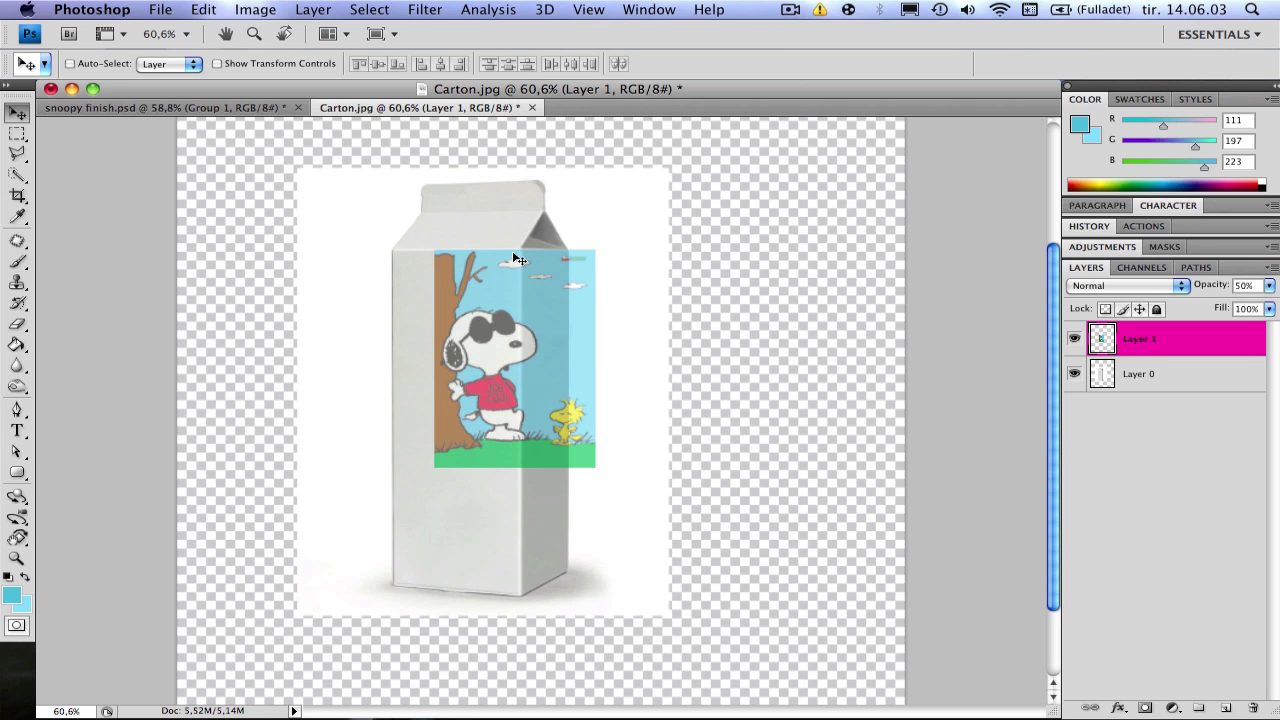
scroll(514, 259, "up", 5)
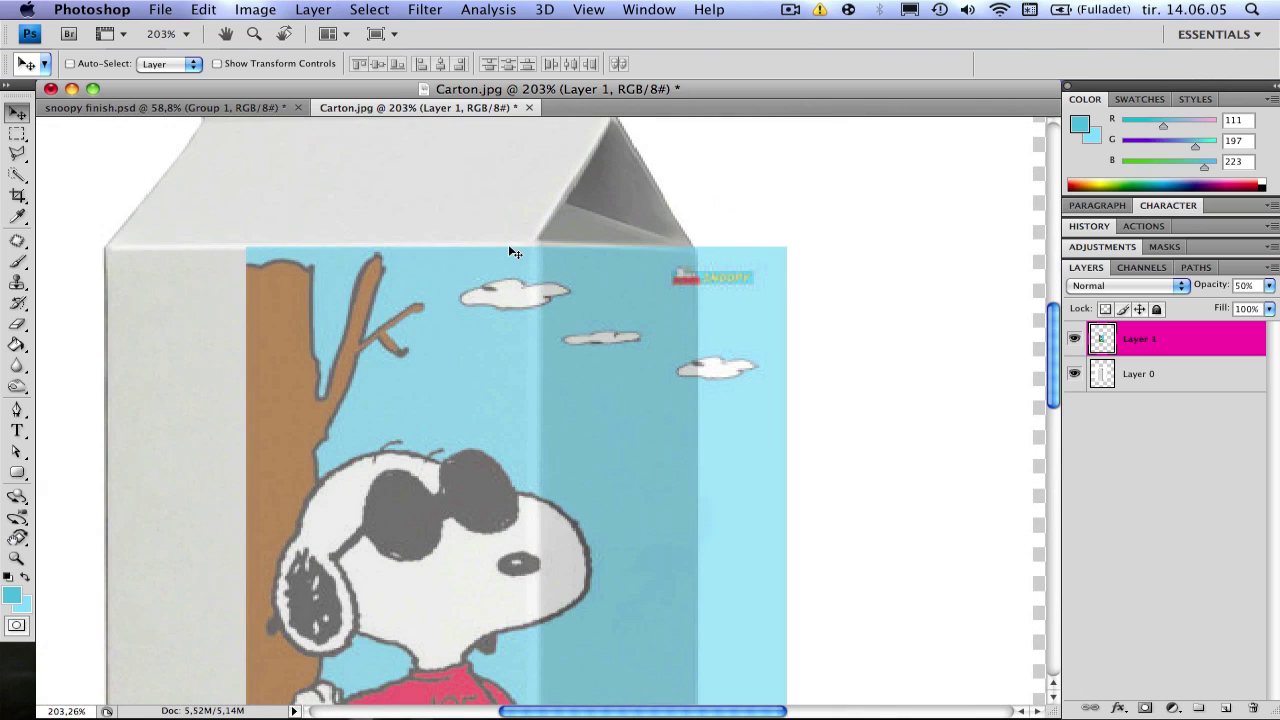
key("Left")
key("Up")
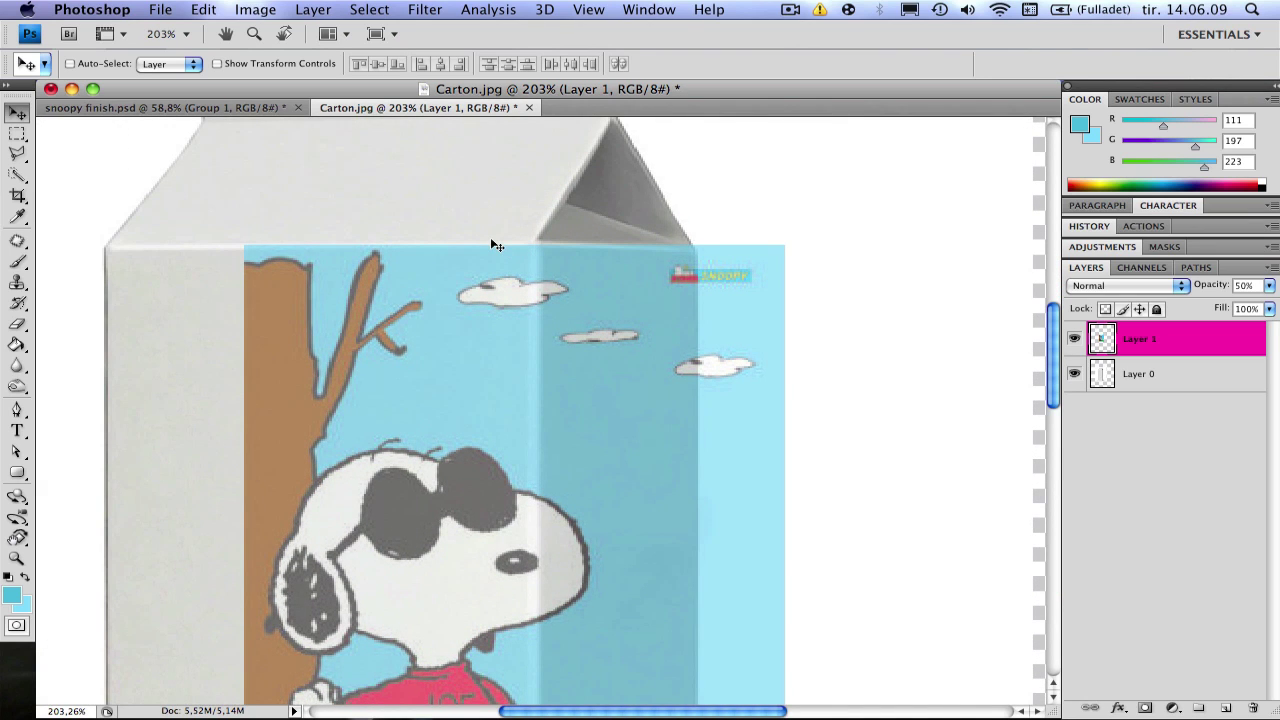
Scale the Snoopy layer to 159% so it covers the carton from top panel to base
key("ctrl+t")
scroll(515, 265, "down", 3)
scroll(515, 265, "down", 1)
scroll(515, 272, "down", 4)
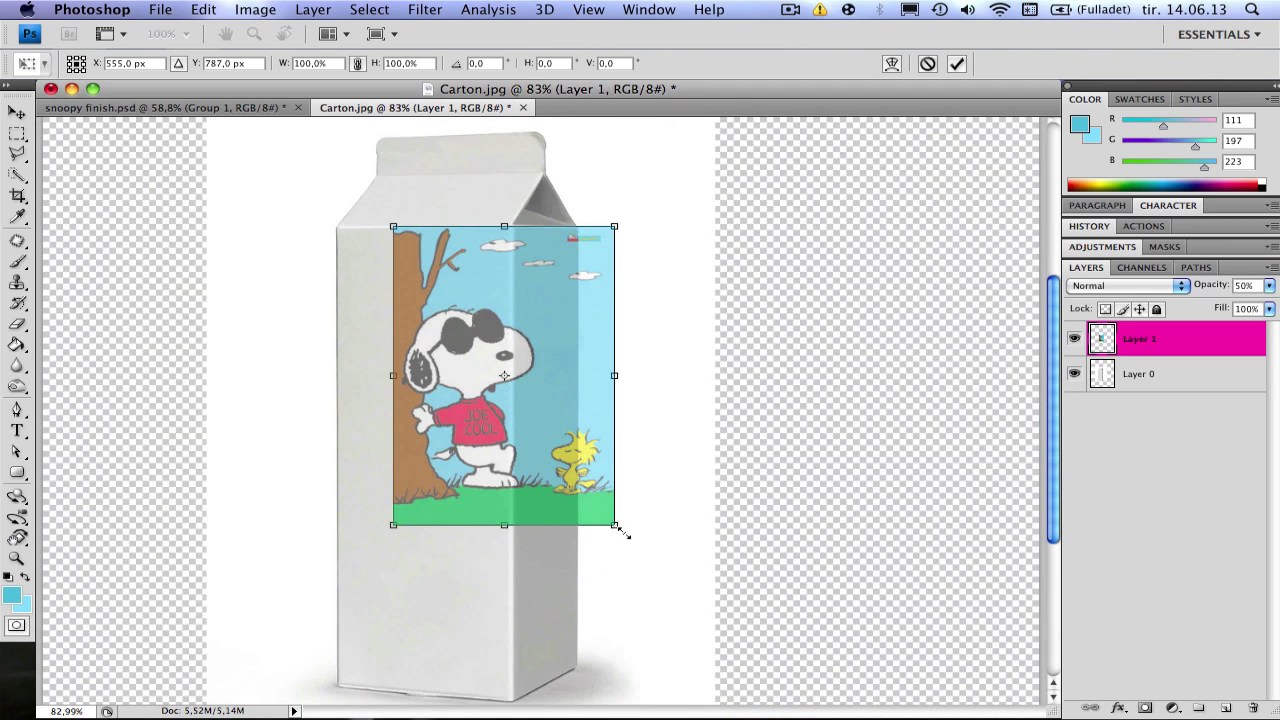
left_click_drag(620, 532, 761, 699)
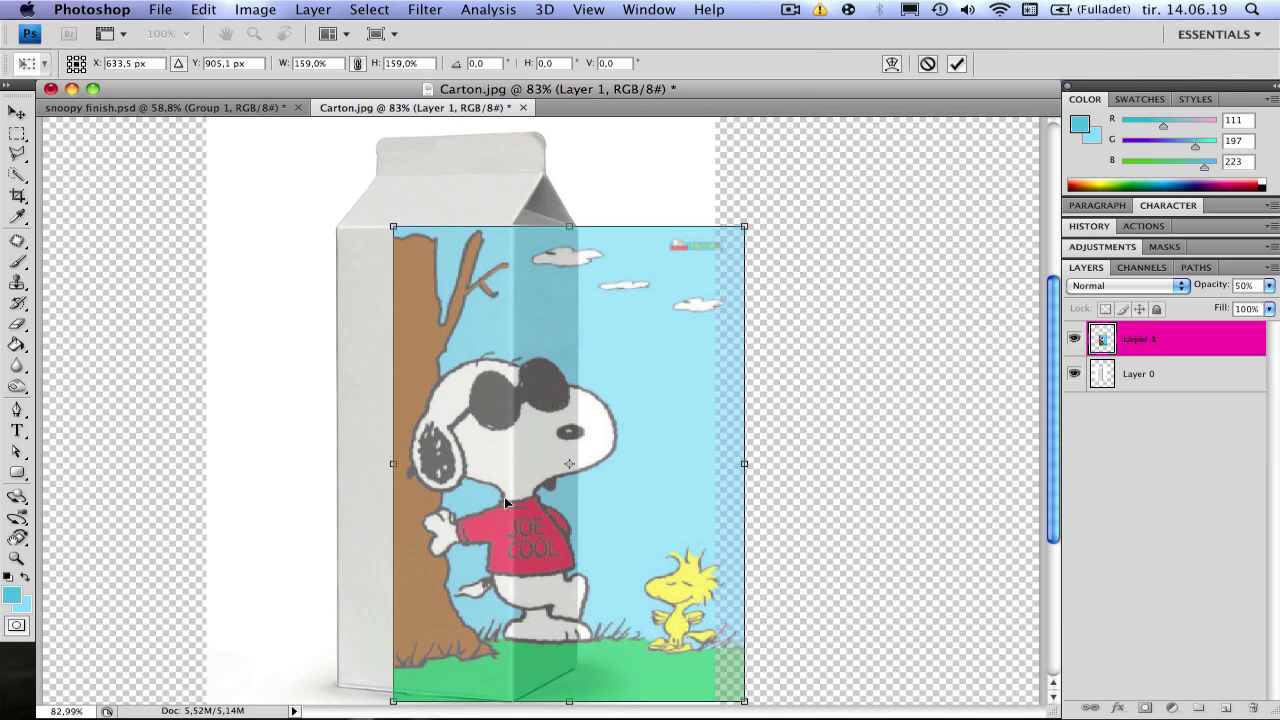
scroll(512, 226, "down", 2)
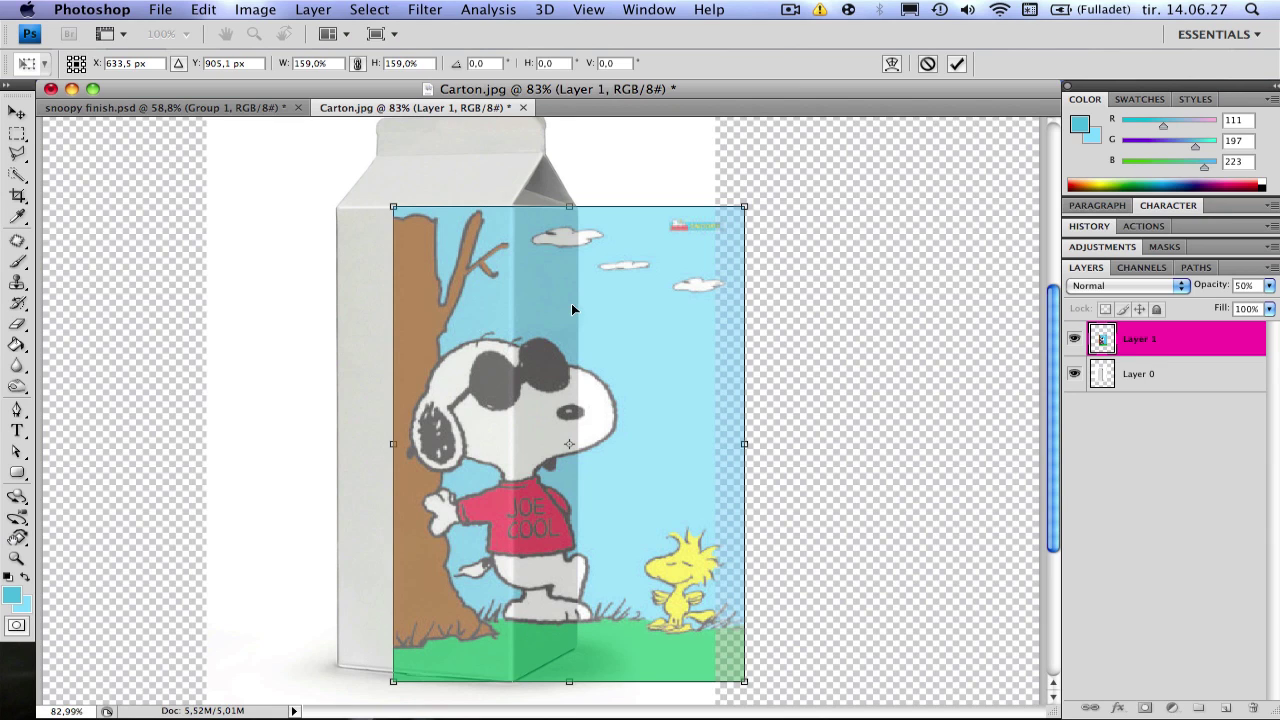
key("Return")
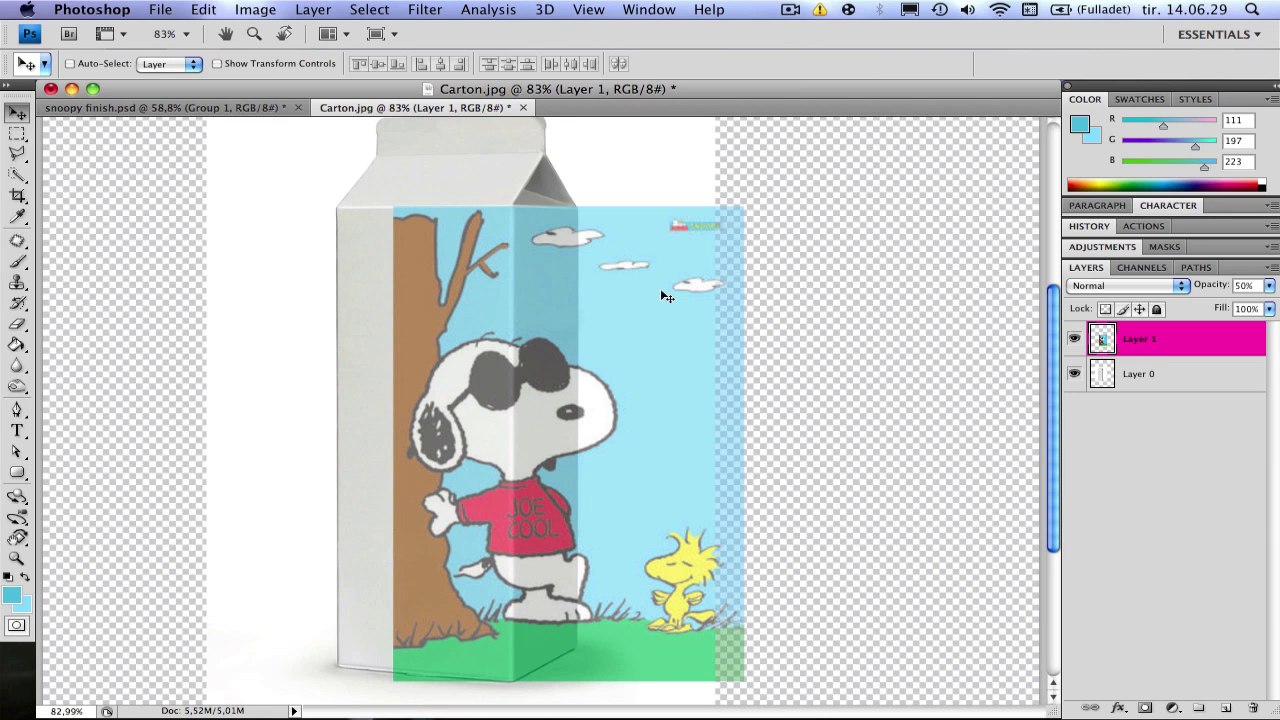
Shift the Snoopy artwork left to line up with the carton and enter Distort transform mode
left_click_drag(660, 298, 577, 301)
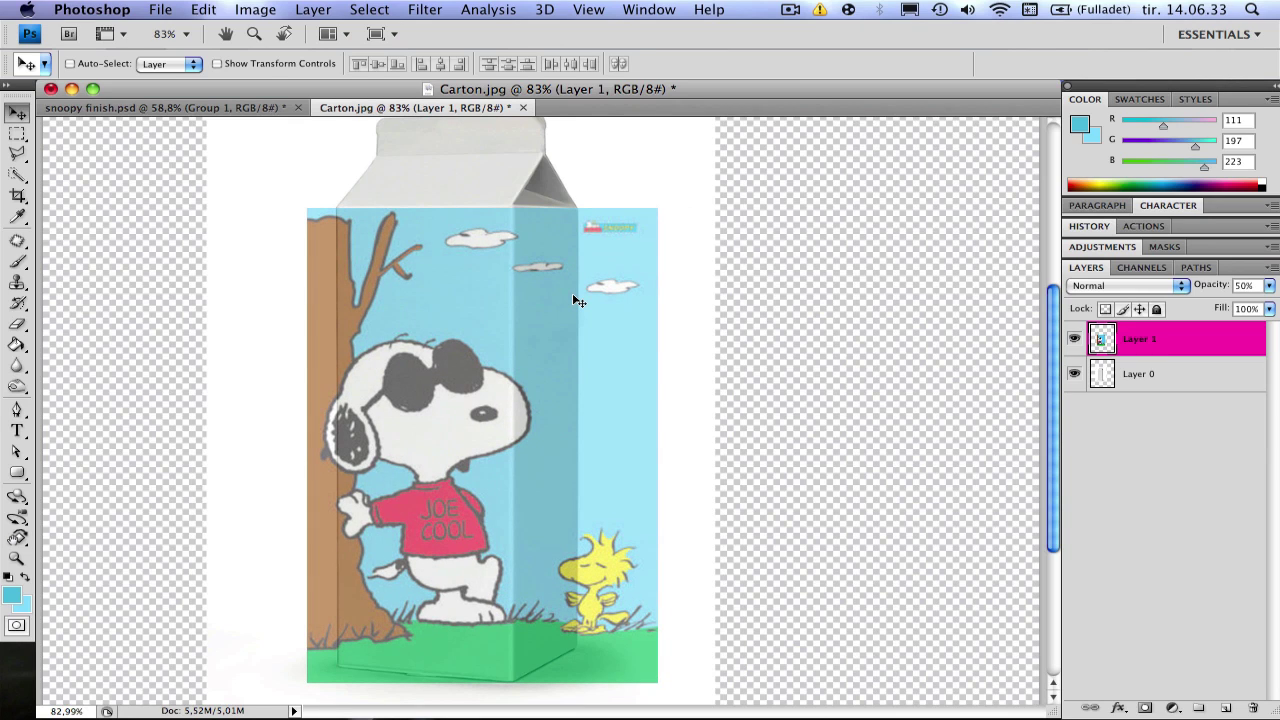
key("super+t")
right_click(573, 294)
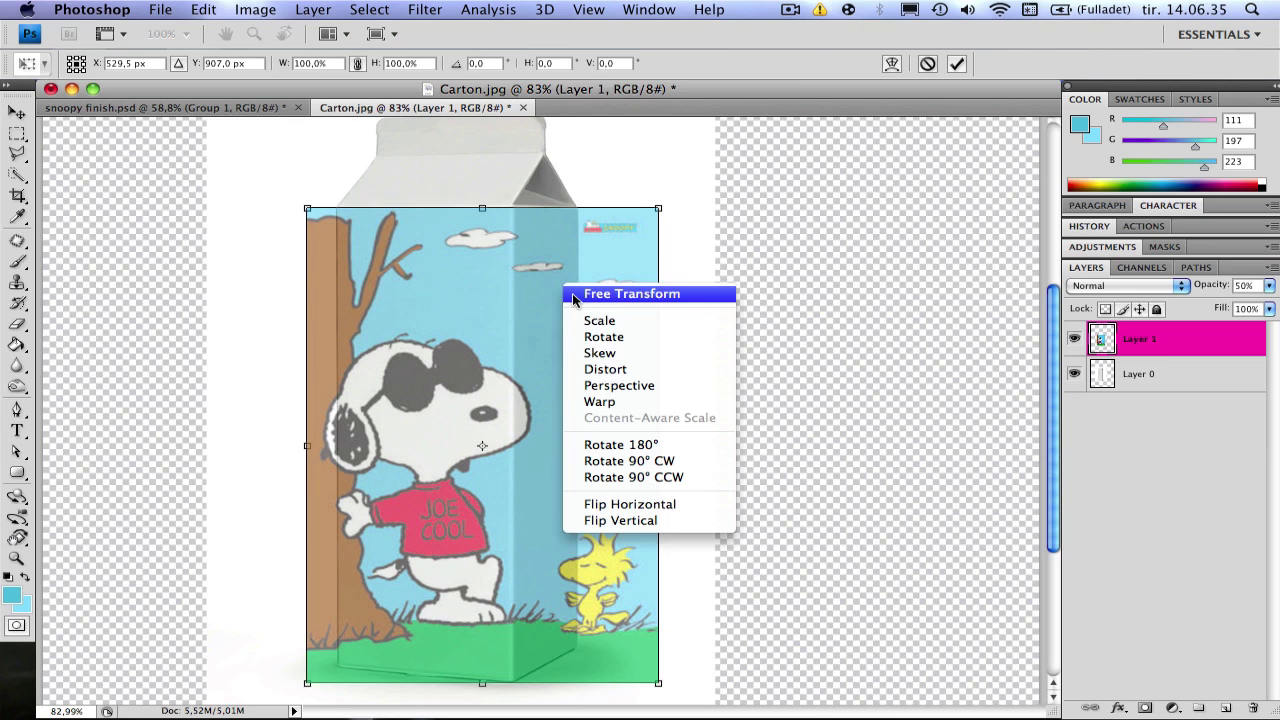
left_click(655, 369)
scroll(662, 210, "up", 5)
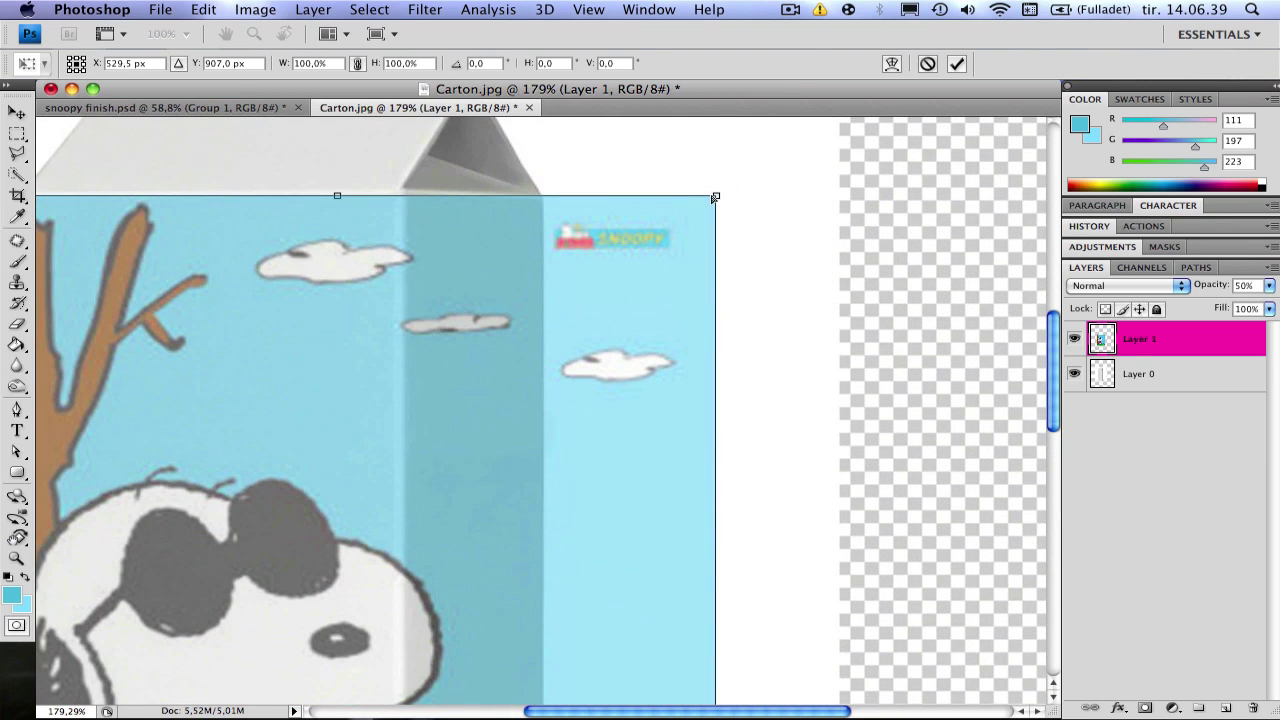
Drag the four corner handles onto the carton's panel corners and apply the distortion
left_click_drag(716, 197, 543, 196)
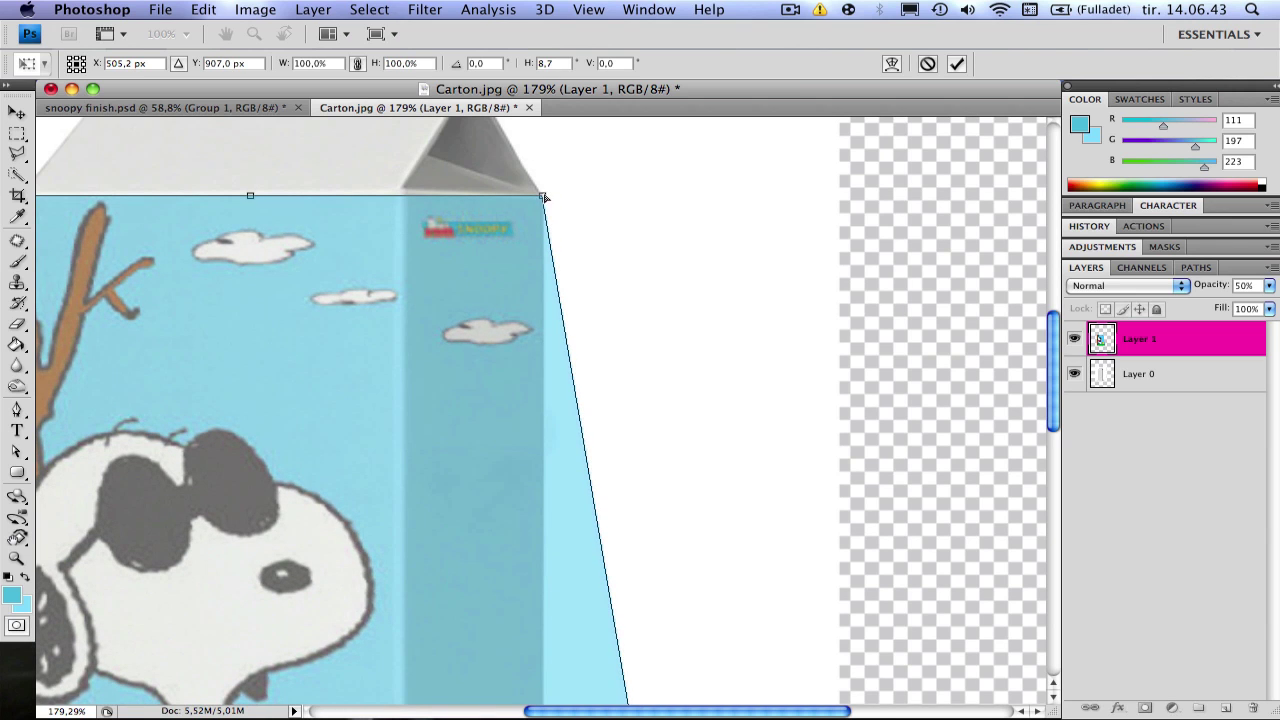
scroll(669, 366, "down", 10)
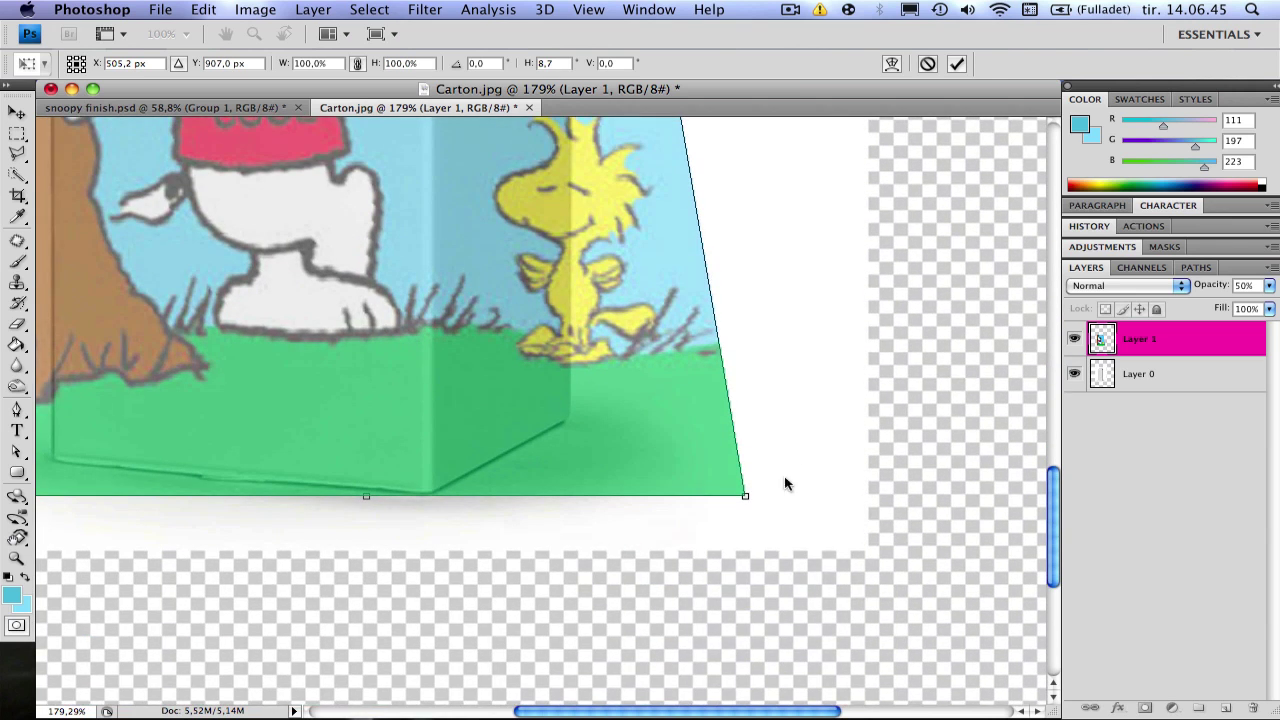
left_click_drag(747, 497, 574, 422)
scroll(157, 463, "down", 5)
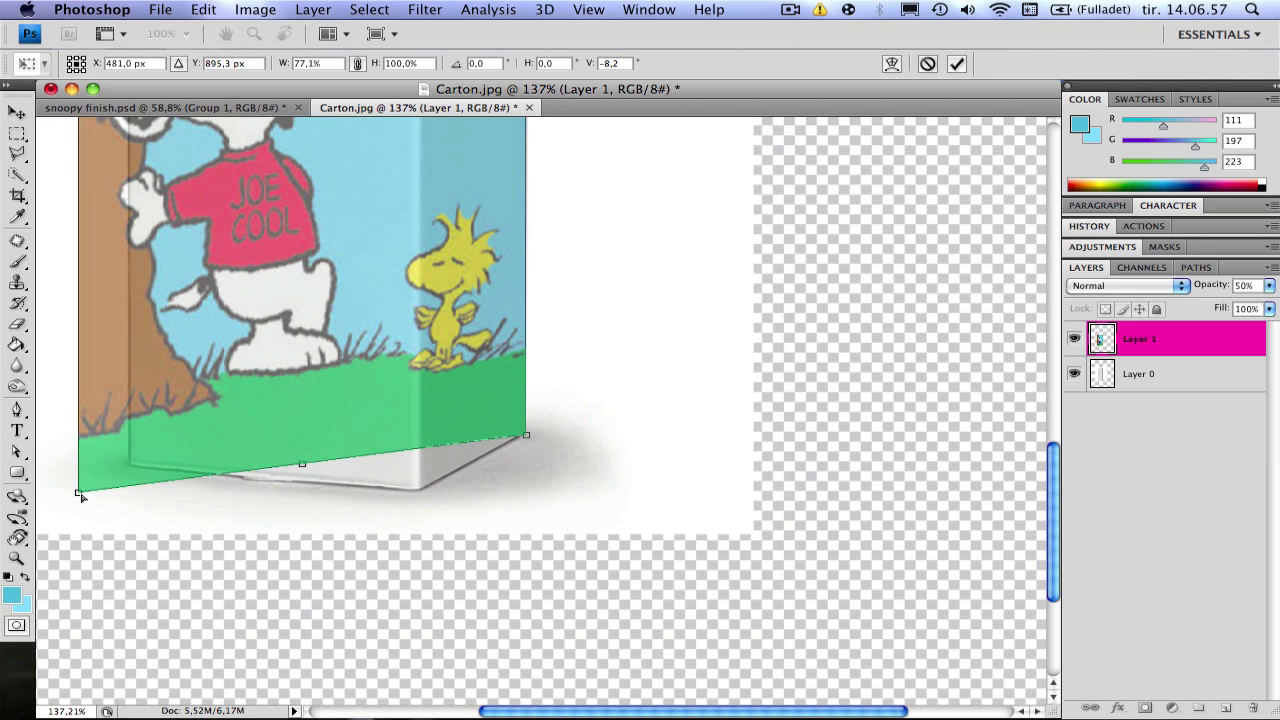
left_click_drag(80, 495, 110, 675)
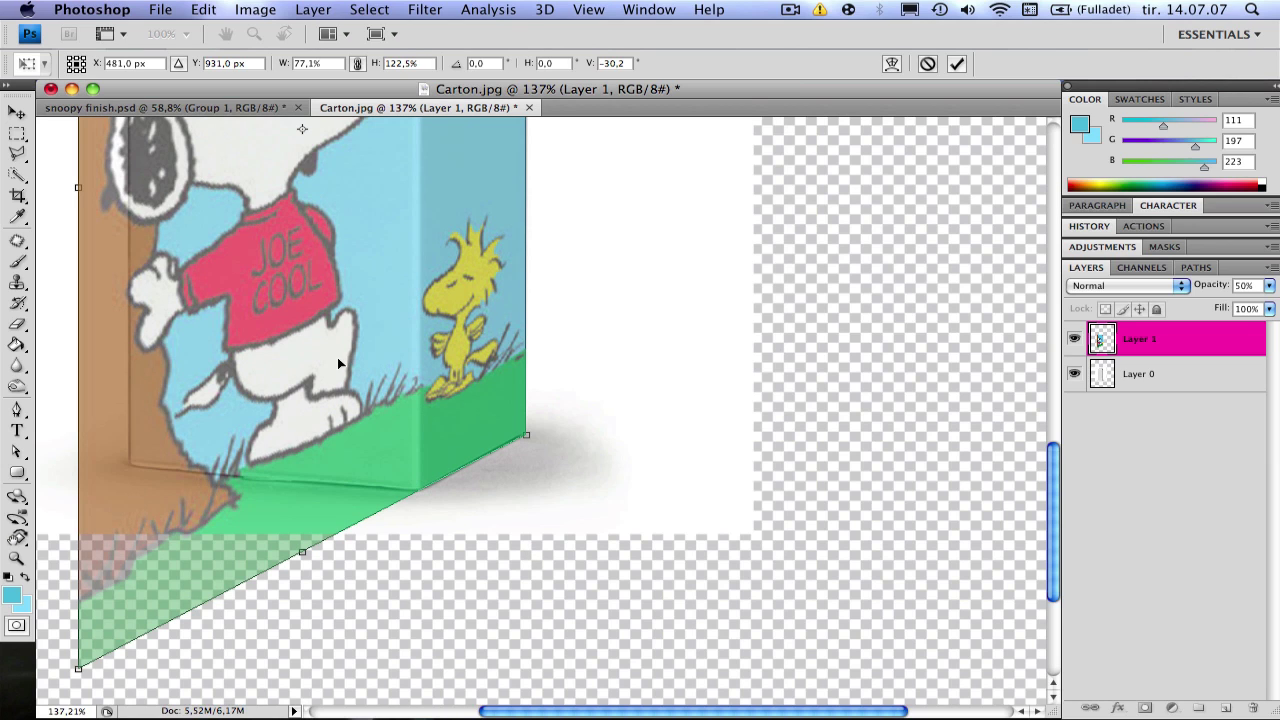
scroll(337, 357, "up", 10)
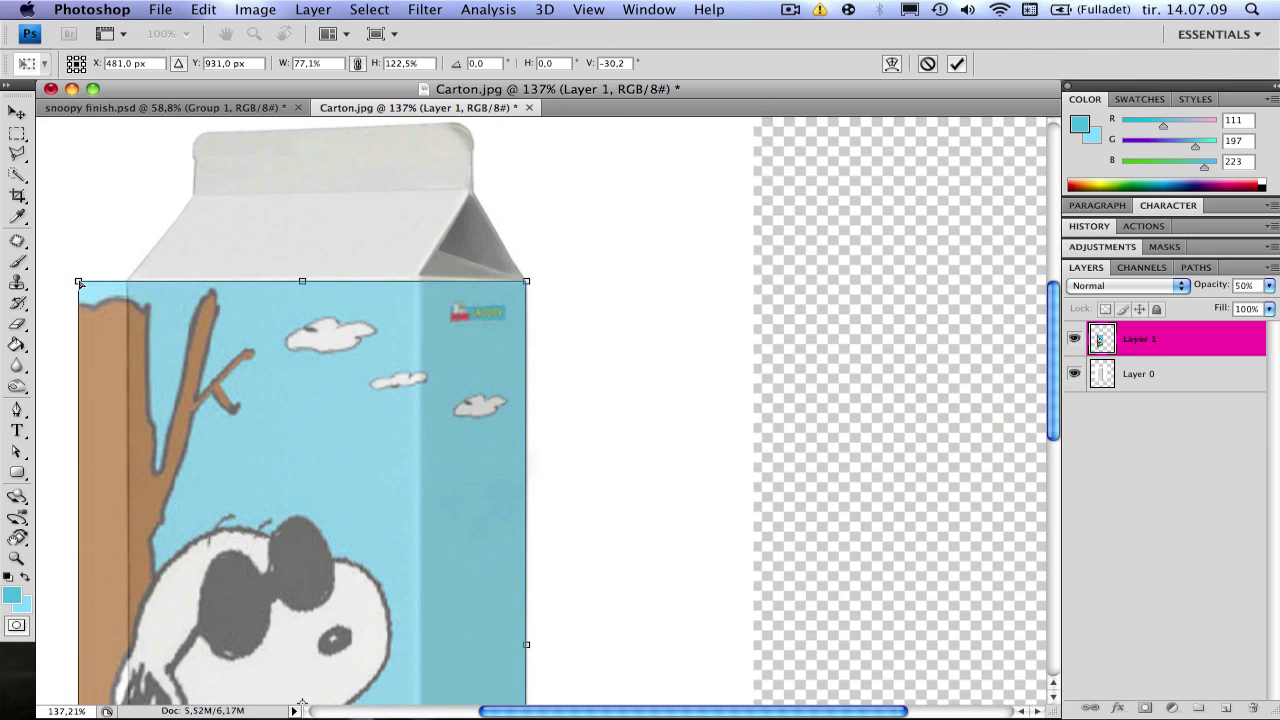
left_click_drag(80, 285, 80, 272)
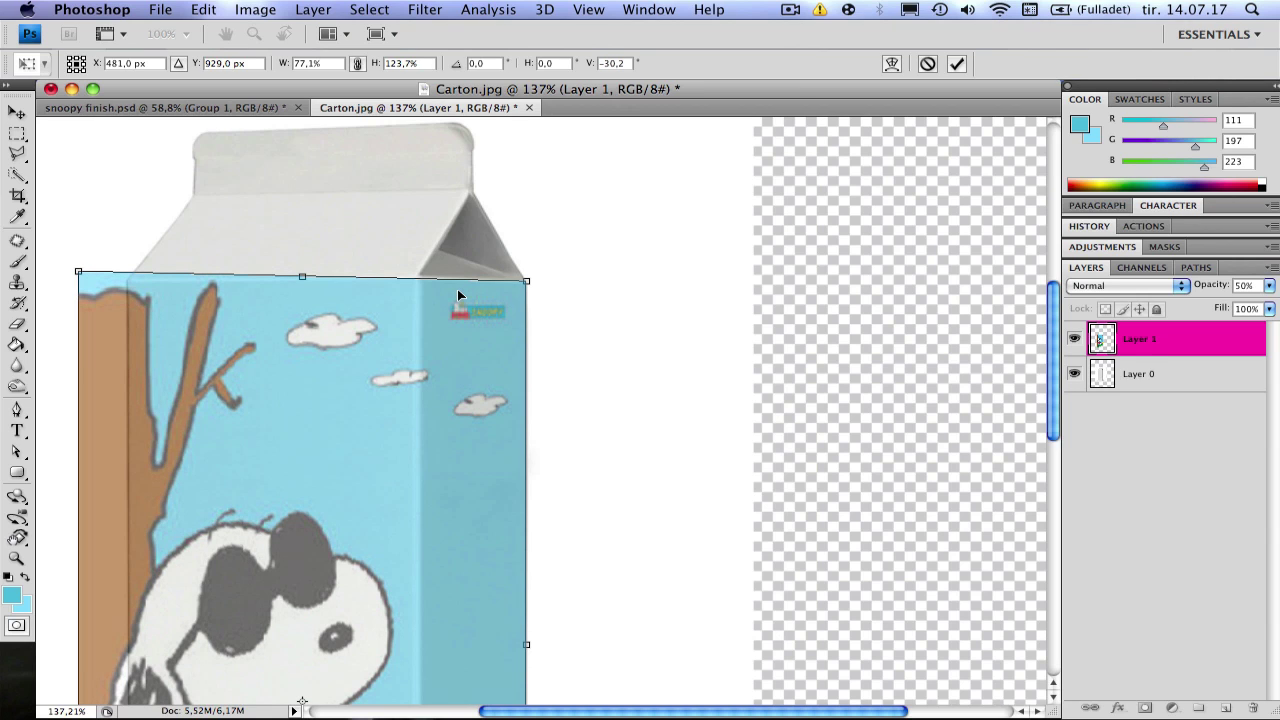
key("Return")
Draw a rectangular selection around the front-panel part of the Snoopy artwork, from carton top past its base
scroll(568, 310, "down", 5)
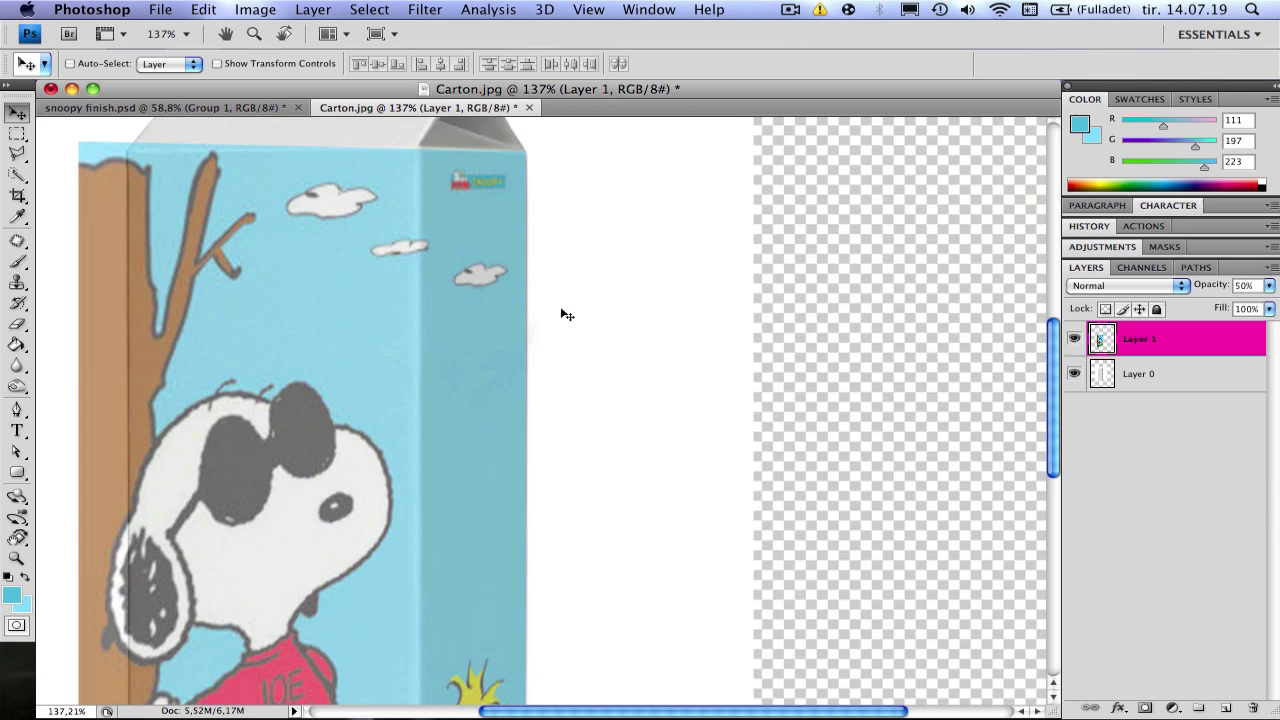
scroll(527, 320, "down", 5)
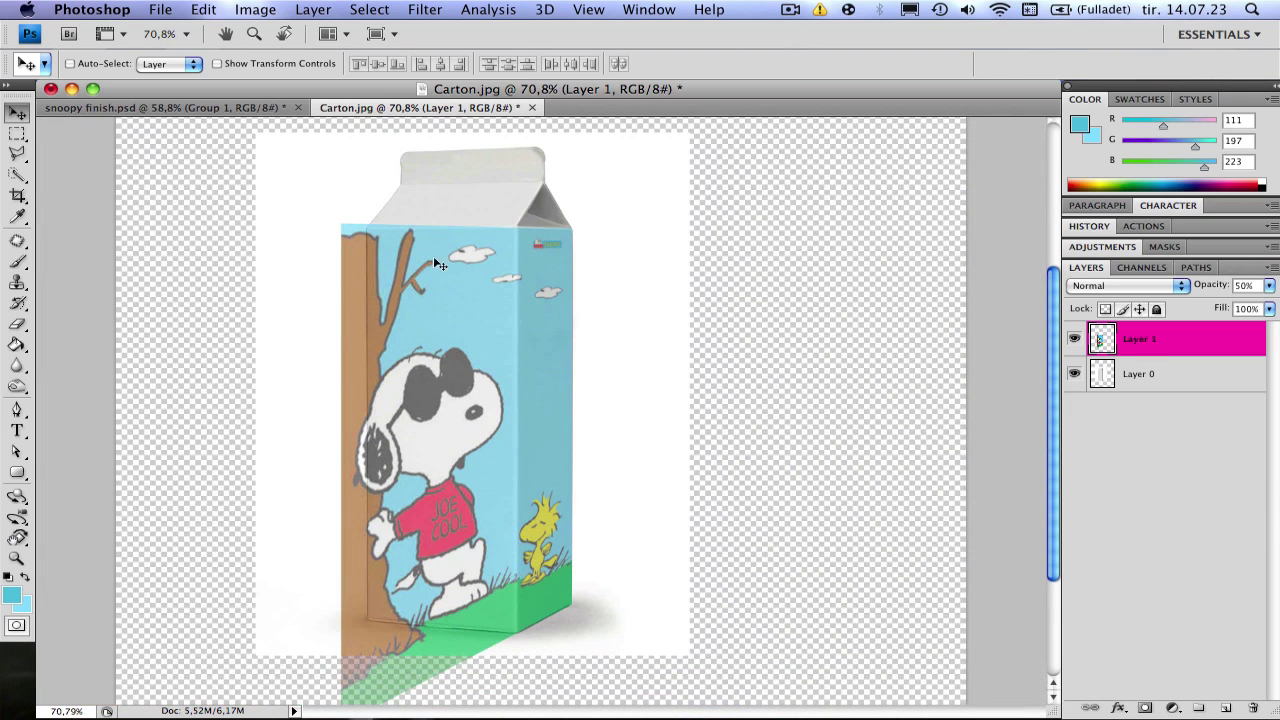
scroll(465, 257, "down", 2)
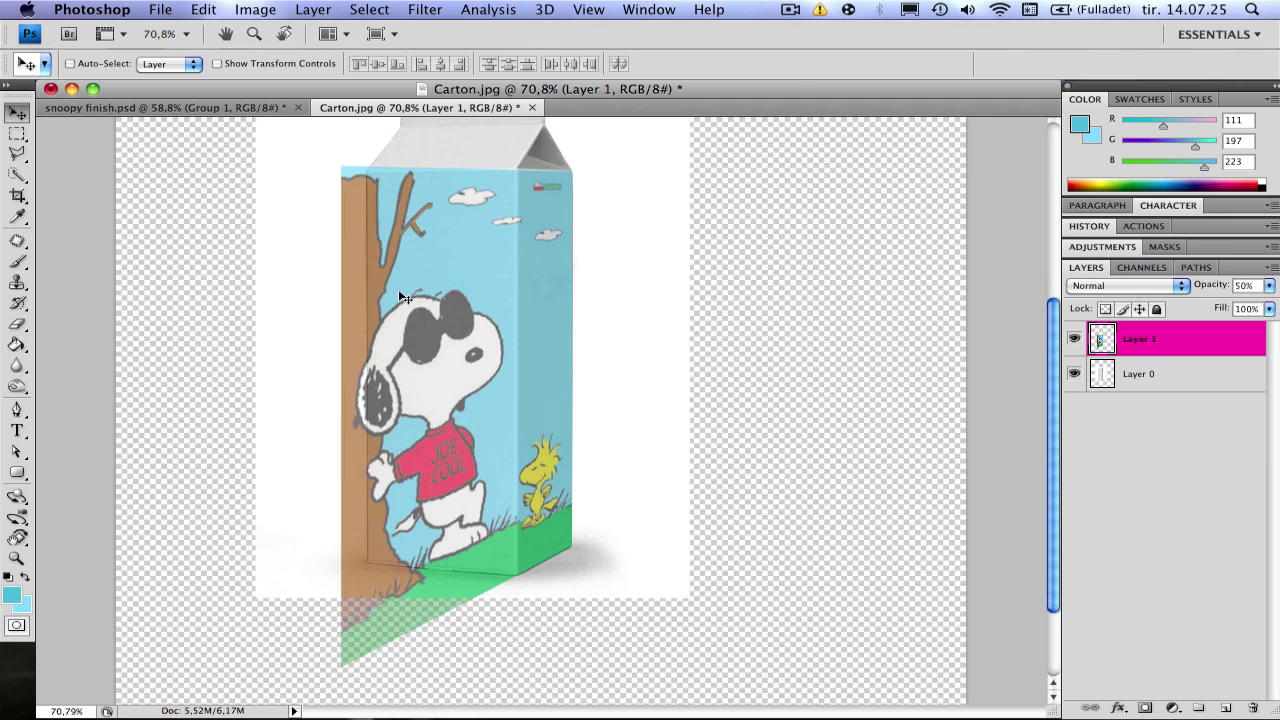
key("m")
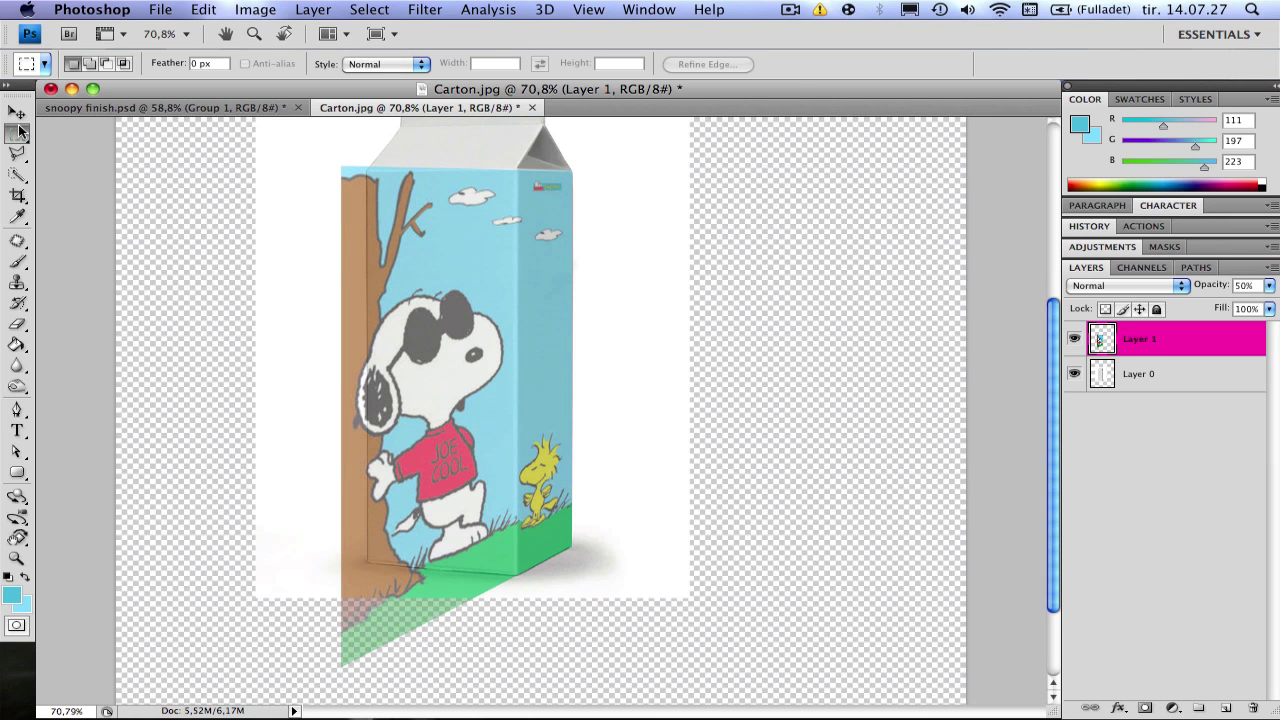
scroll(342, 161, "up", 2)
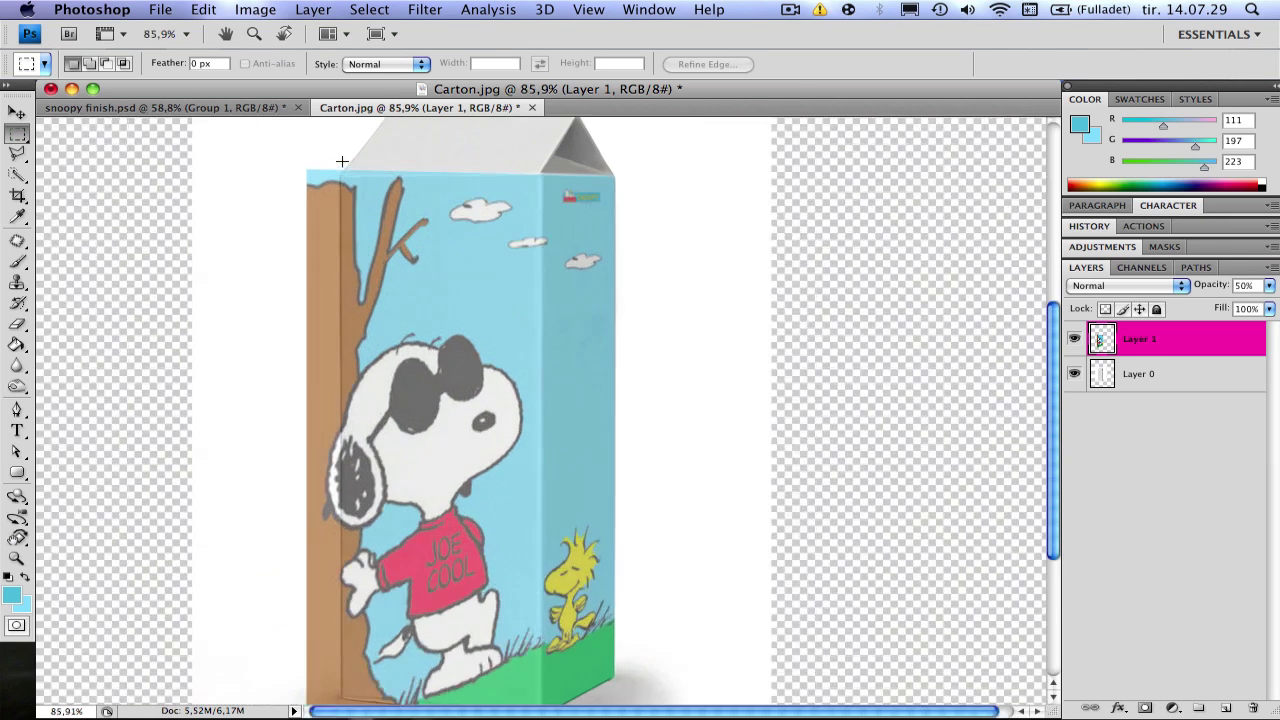
scroll(342, 161, "up", 2)
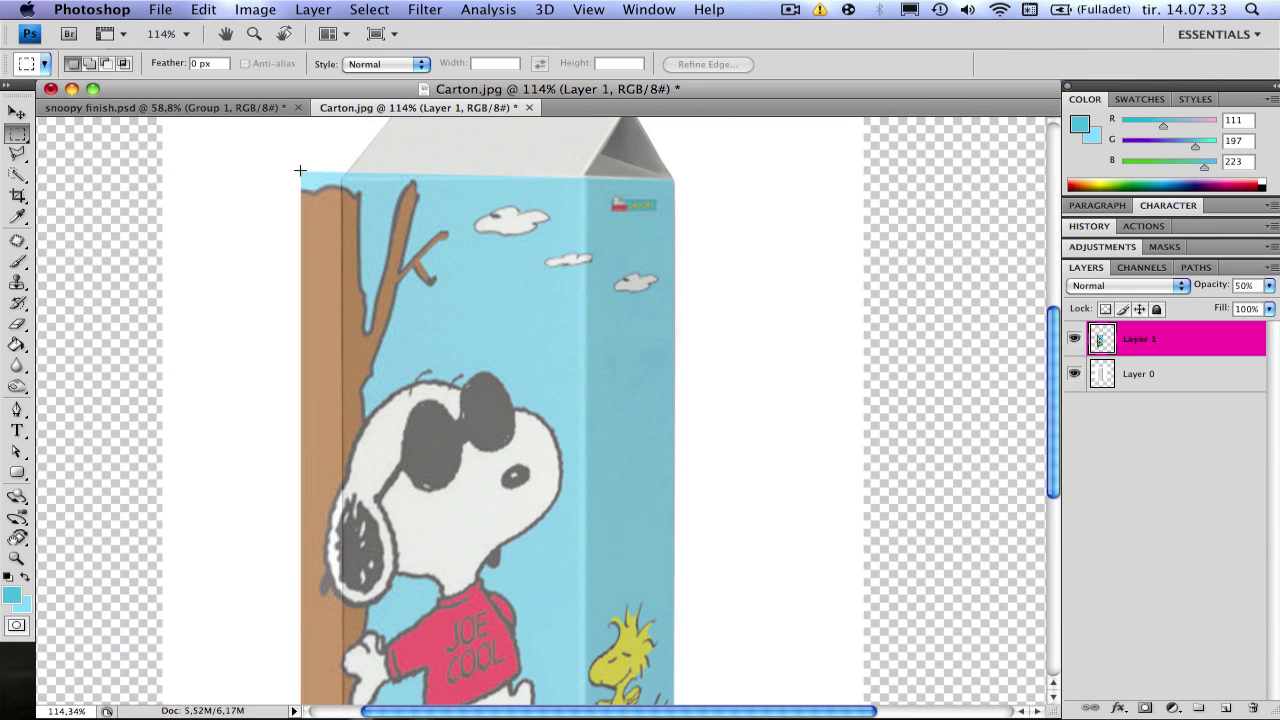
left_click_drag(302, 176, 583, 647)
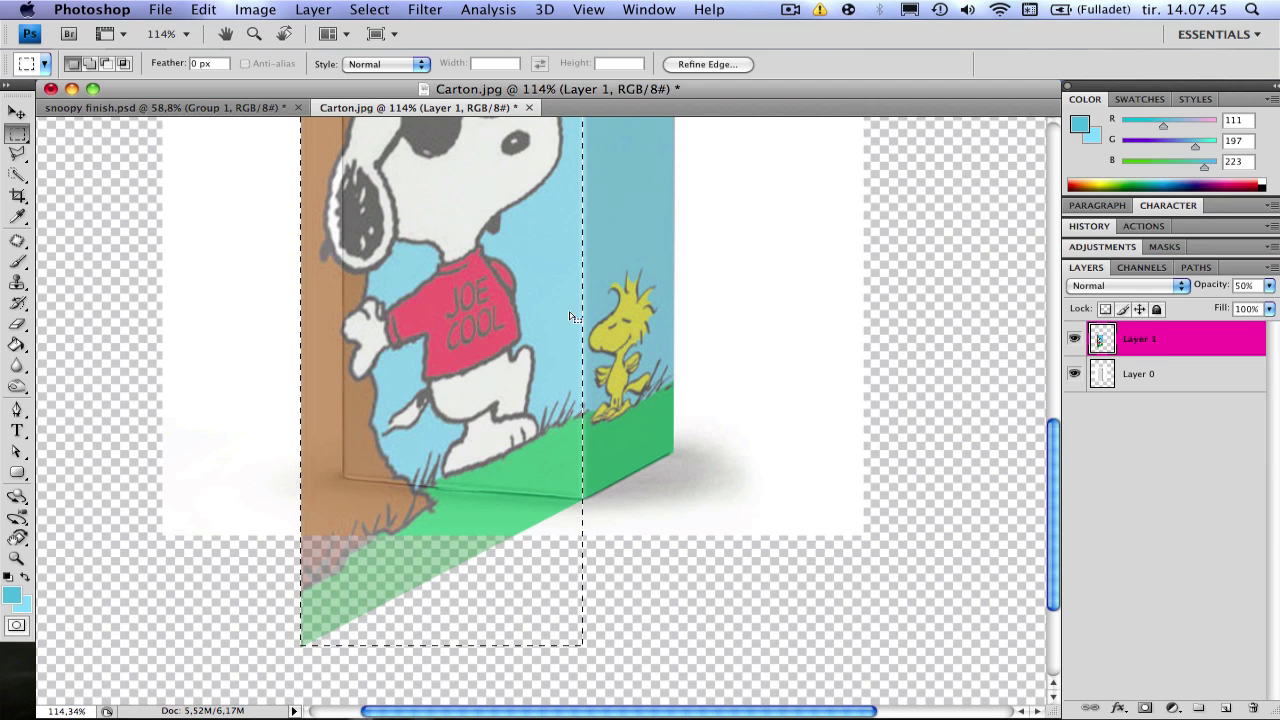
scroll(582, 258, "down", 5)
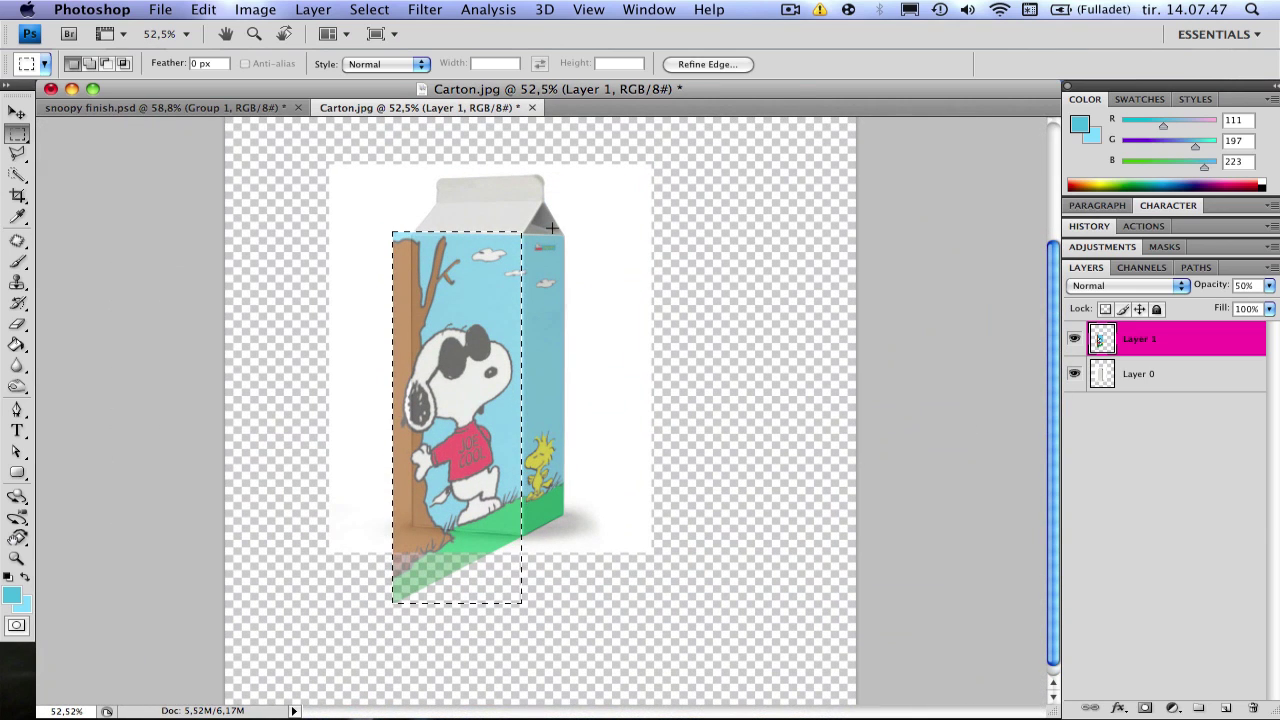
Distort the selected front section, pulling its bottom-left corner up to the carton's base
key("super+t")
right_click(456, 380)
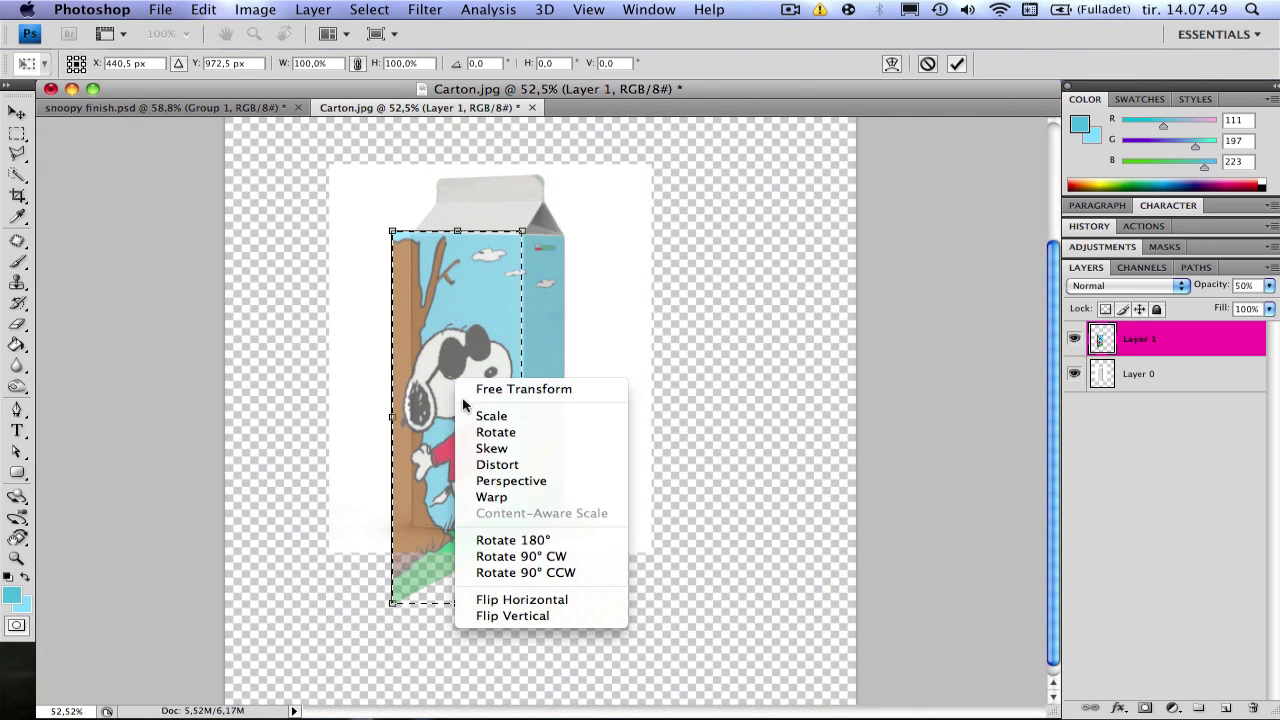
left_click(500, 464)
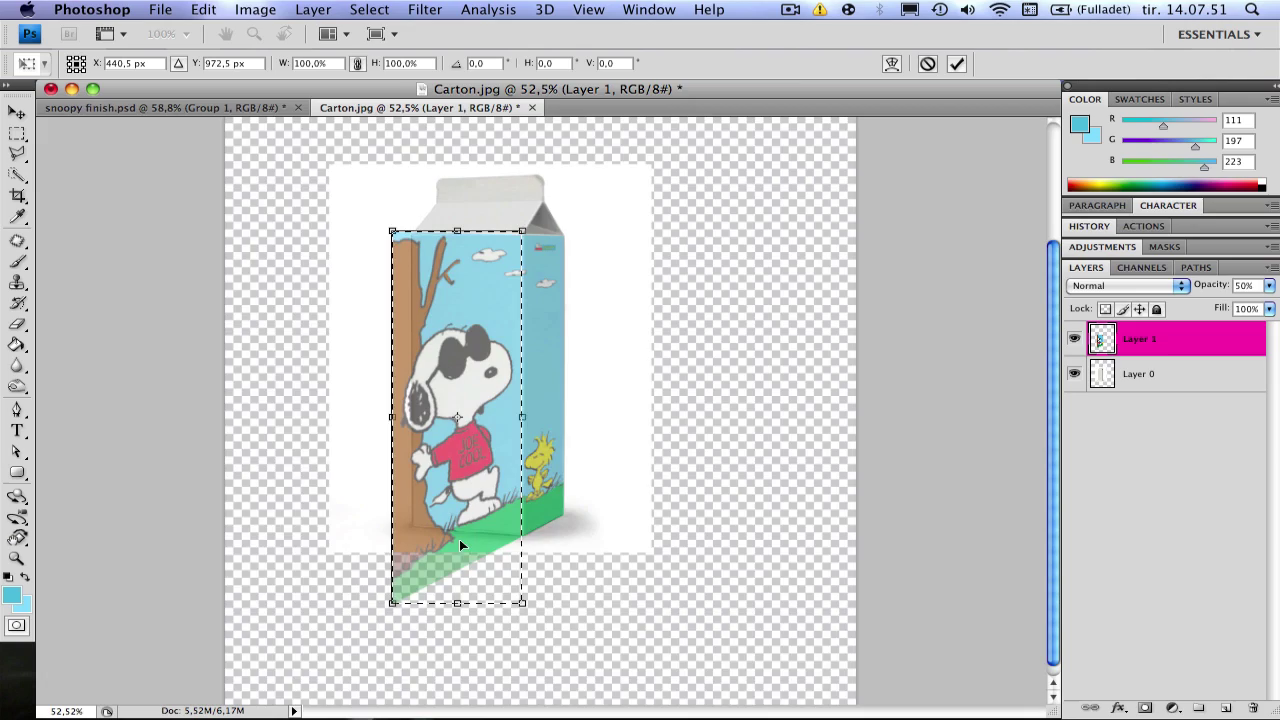
scroll(390, 605, "up", 1)
scroll(390, 605, "up", 4)
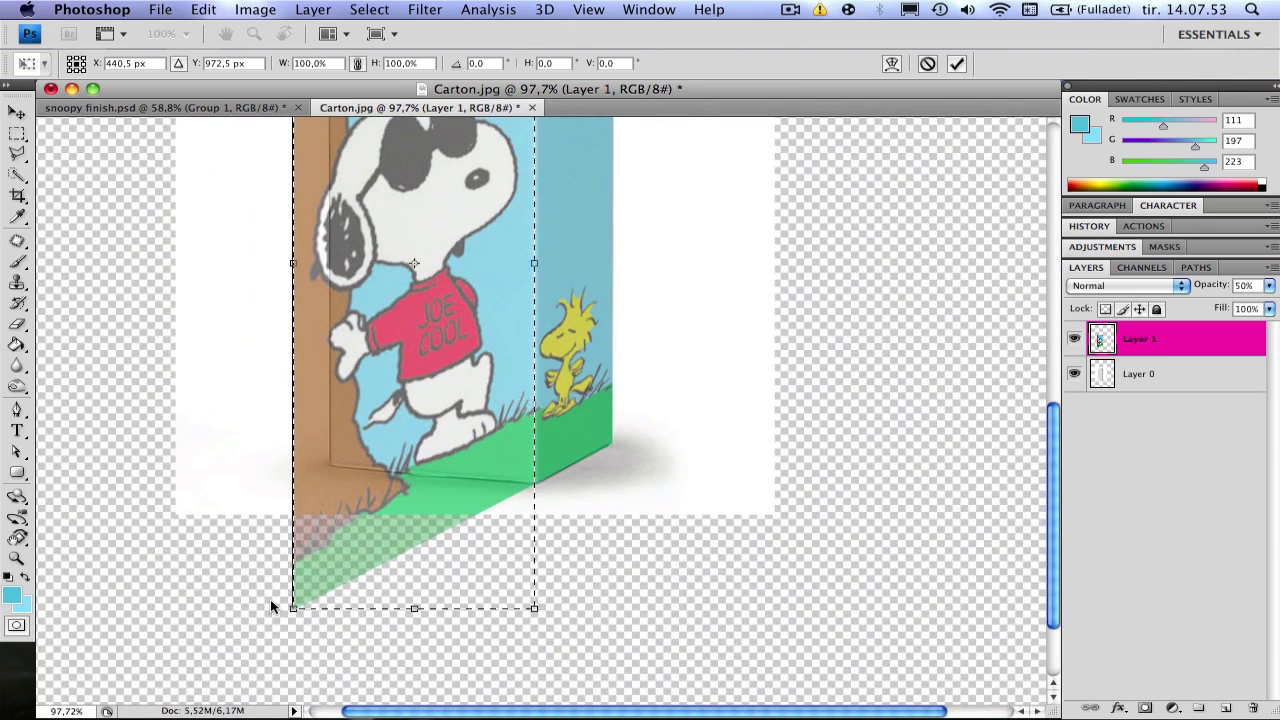
scroll(270, 600, "up", 1)
scroll(270, 599, "up", 3)
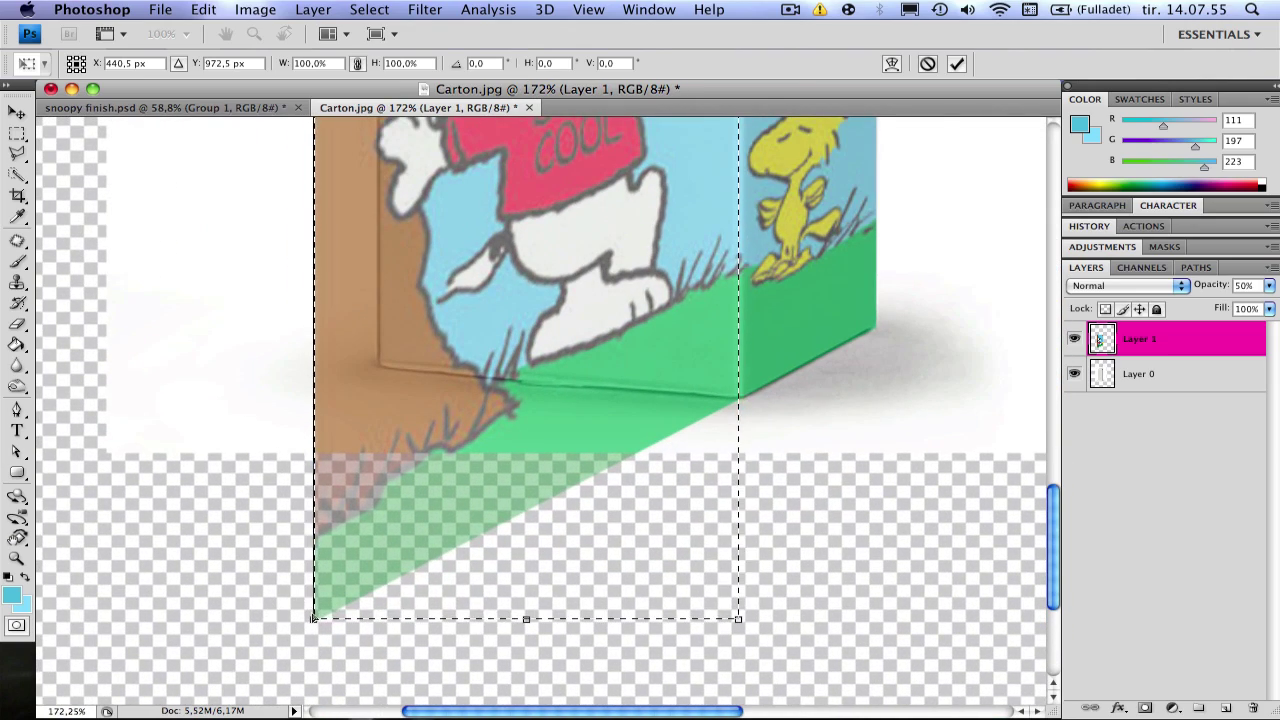
left_click_drag(314, 621, 378, 370)
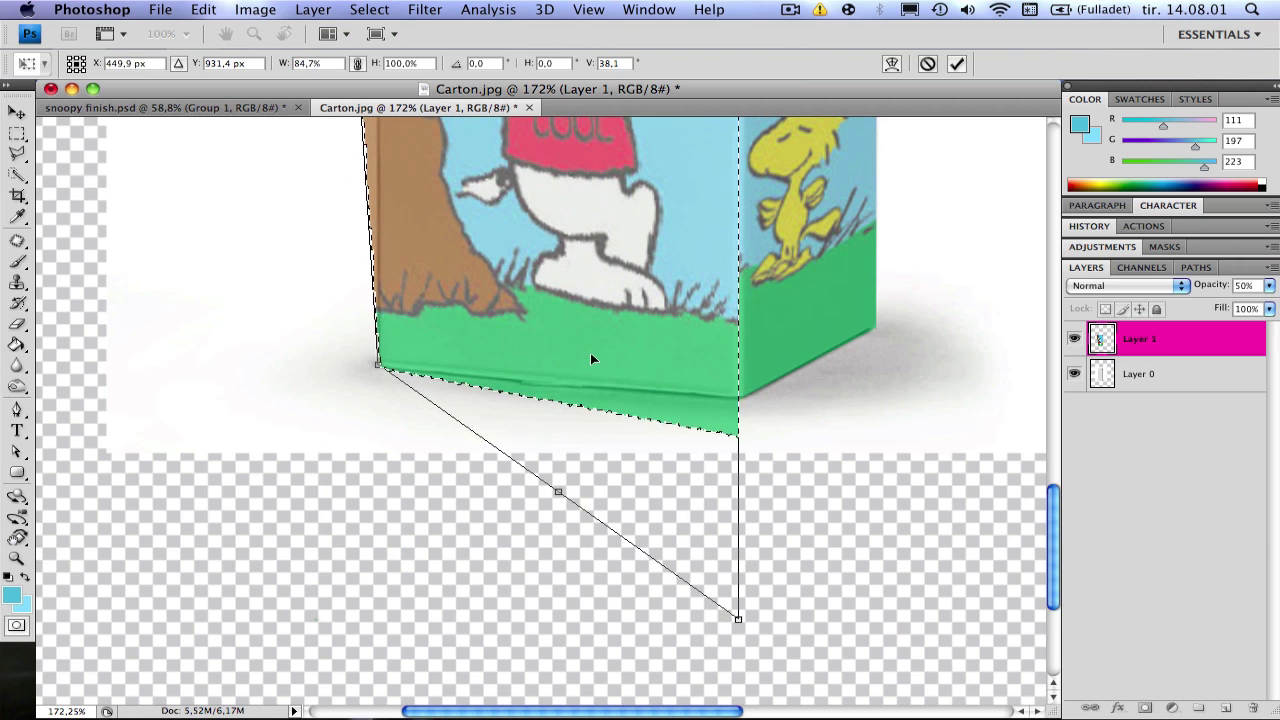
scroll(590, 352, "up", 10)
scroll(590, 352, "up", 8)
scroll(571, 372, "down", 5)
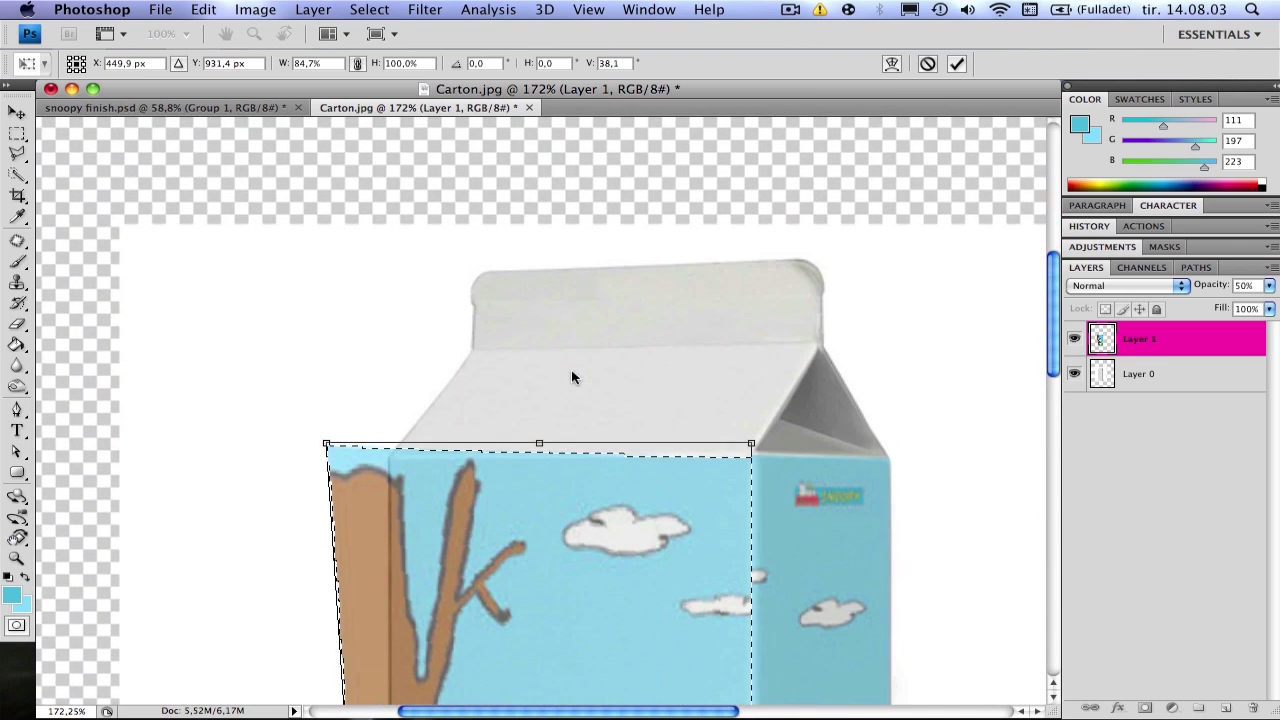
Fit the top-left and bottom-right corners to the carton's front, apply, and deselect
left_click_drag(335, 449, 391, 457)
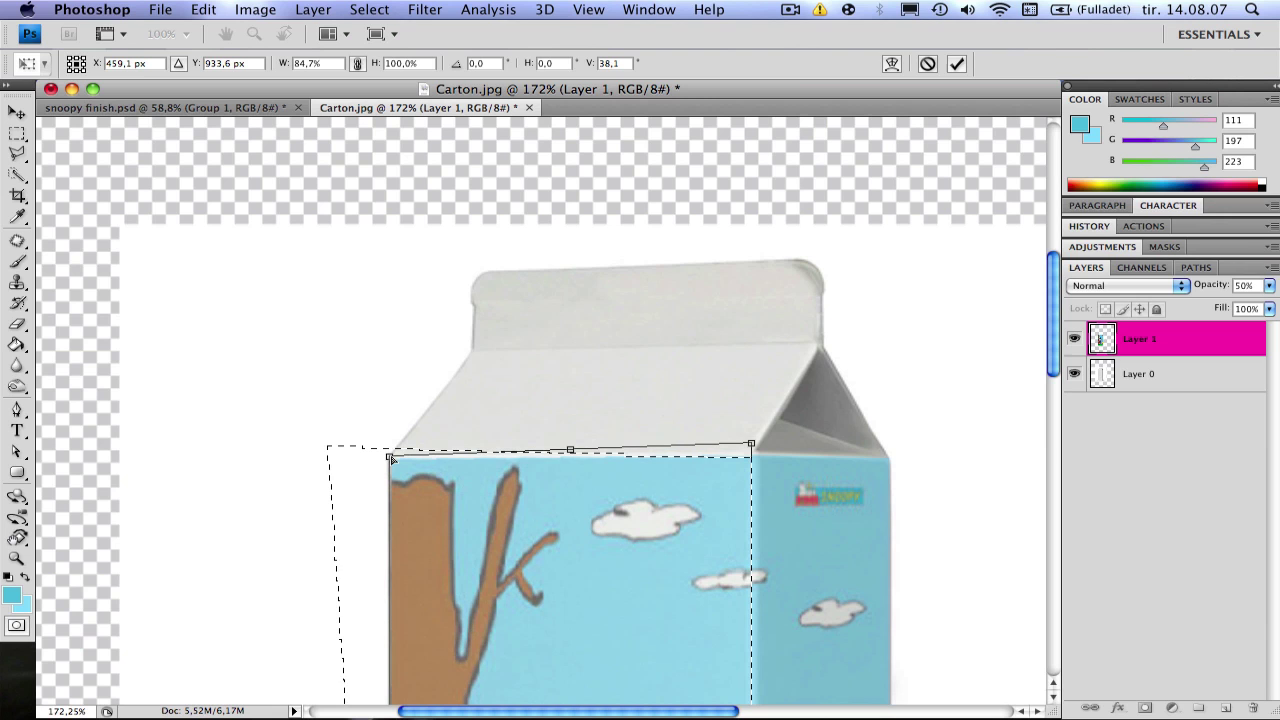
scroll(725, 444, "down", 15)
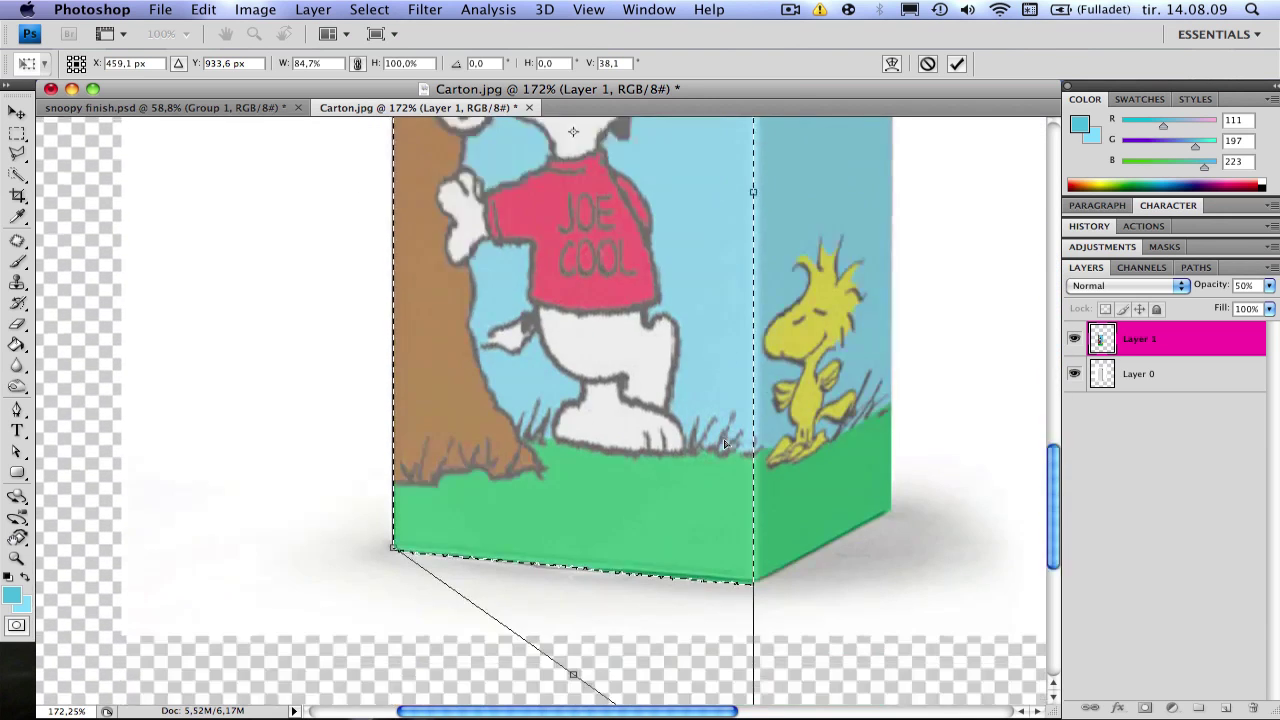
scroll(725, 444, "up", 1)
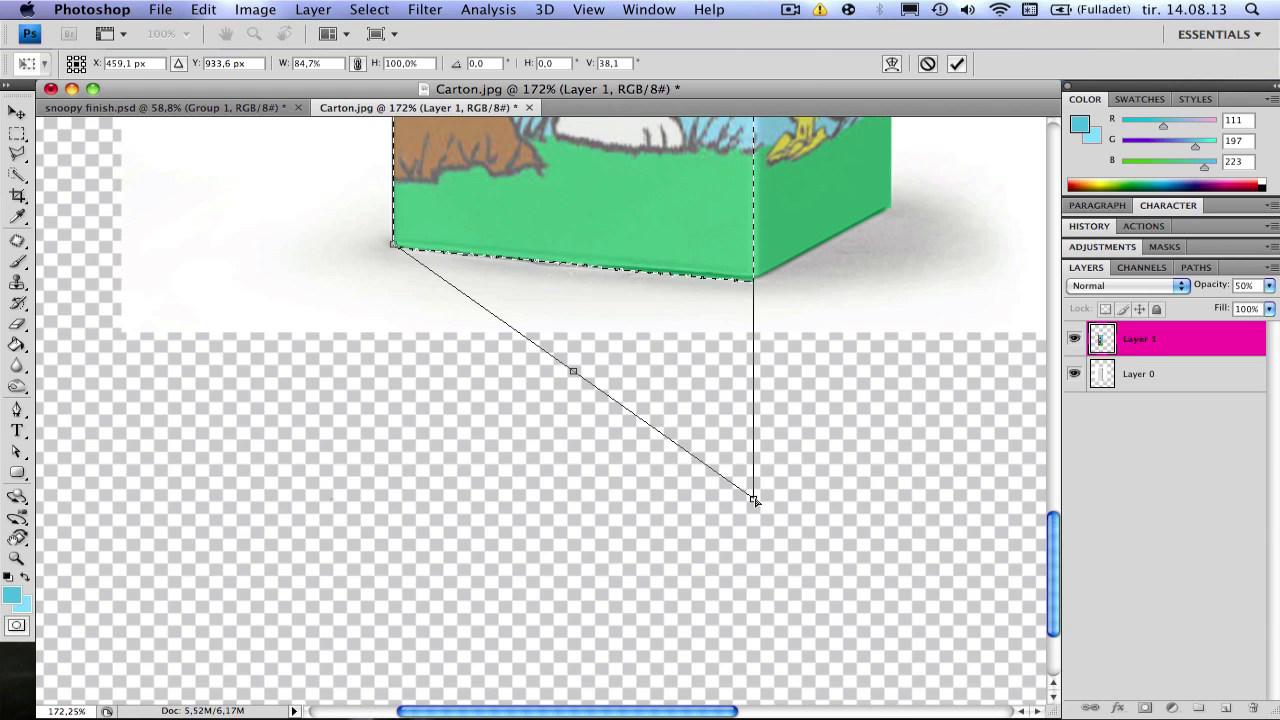
left_click_drag(754, 500, 761, 499)
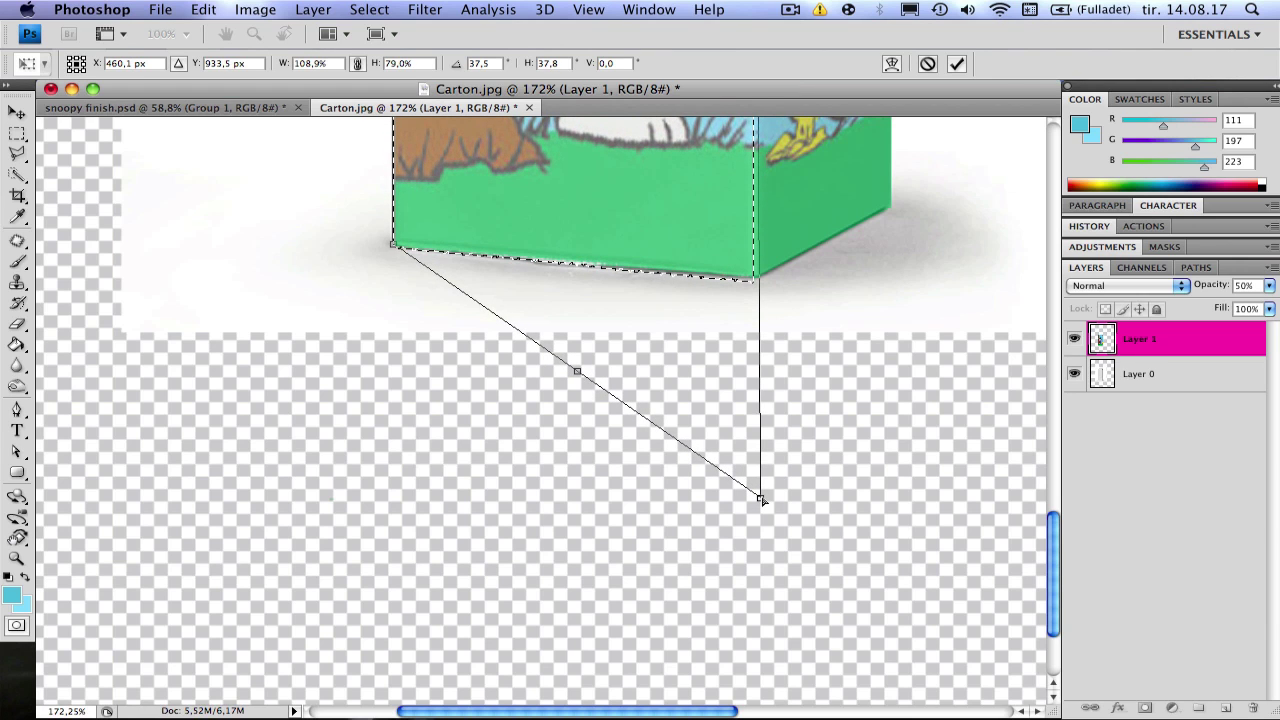
key("Return")
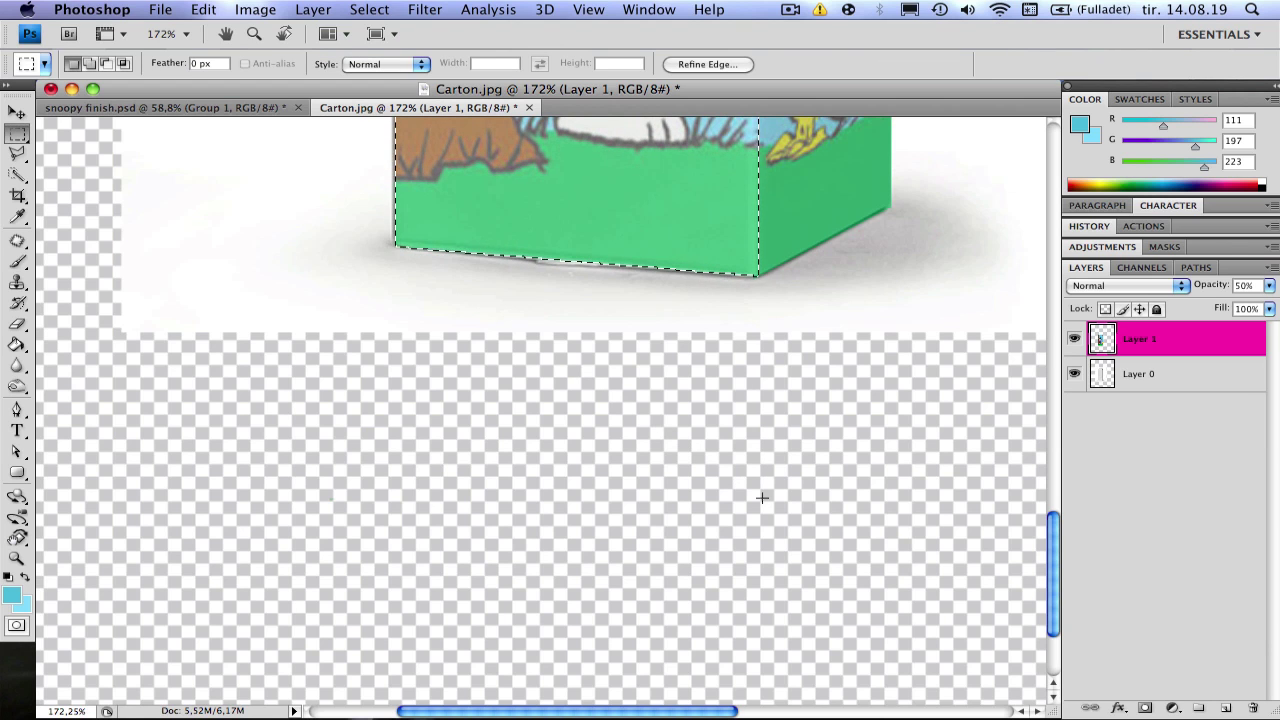
left_click(762, 497)
scroll(680, 254, "up", 5)
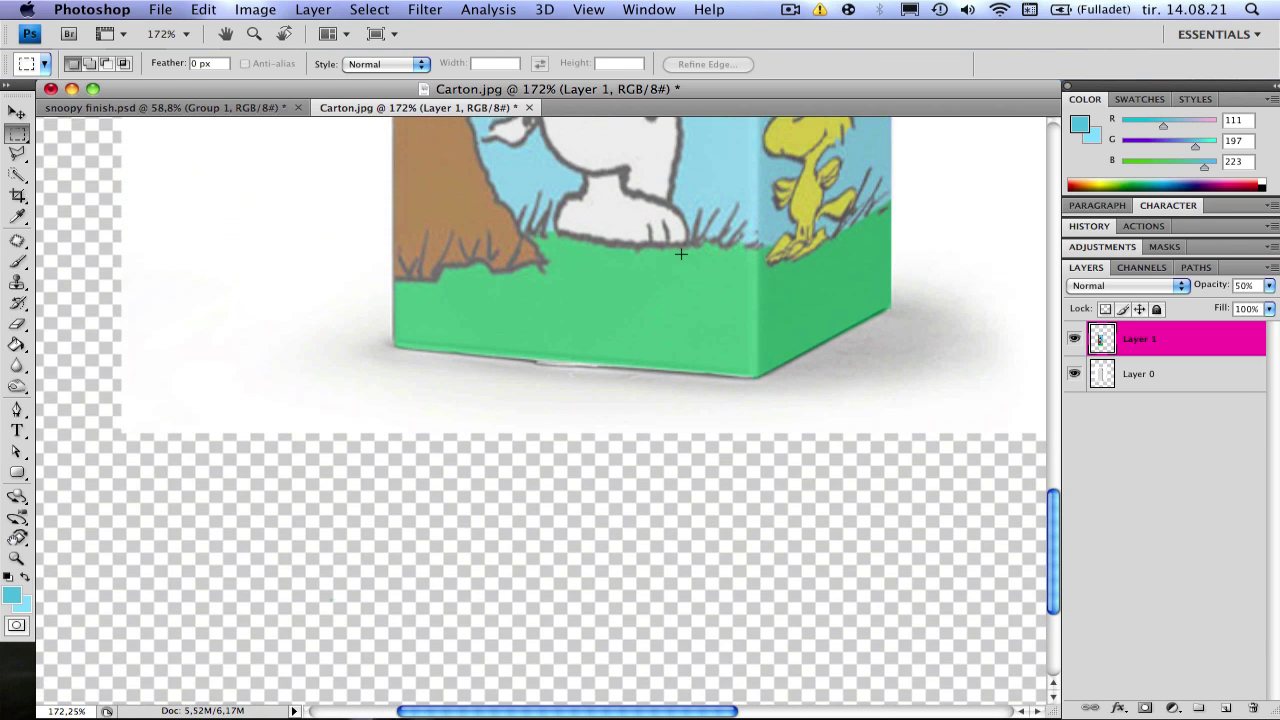
scroll(680, 254, "up", 10)
scroll(680, 254, "down", 2)
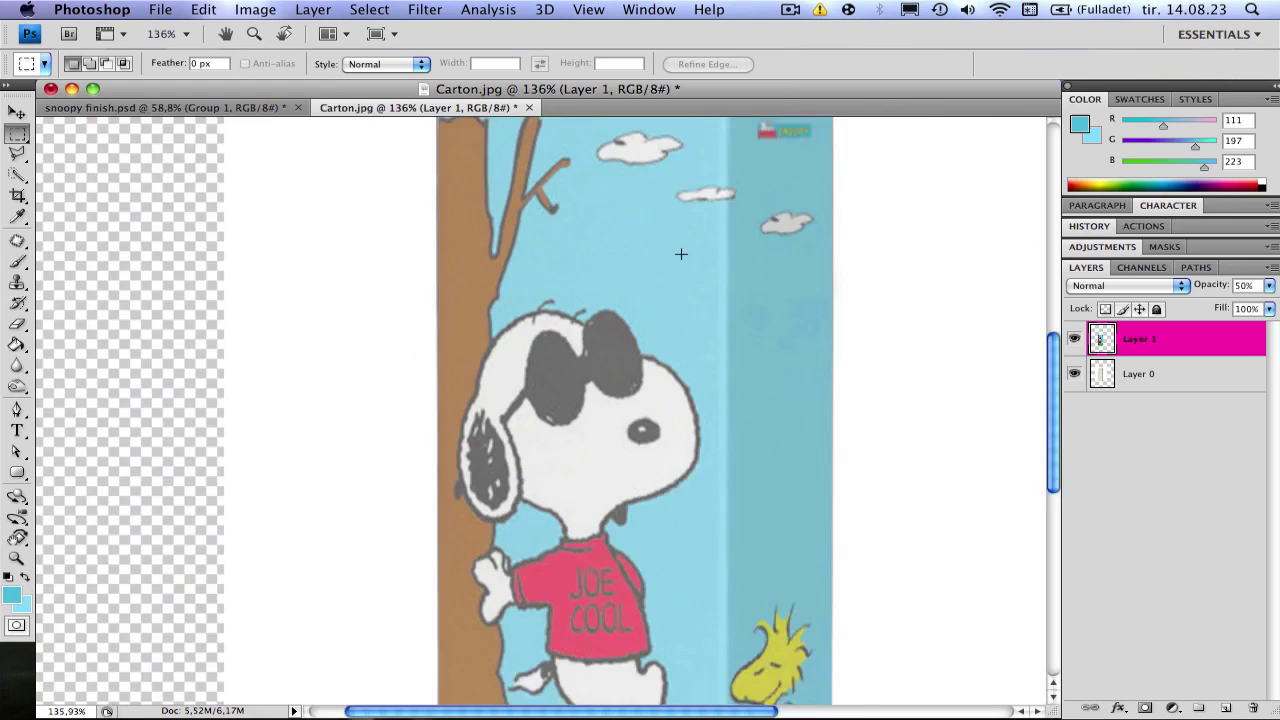
scroll(680, 254, "down", 2)
Raise Layer 1's opacity from 50% to 100%
scroll(680, 254, "down", 4)
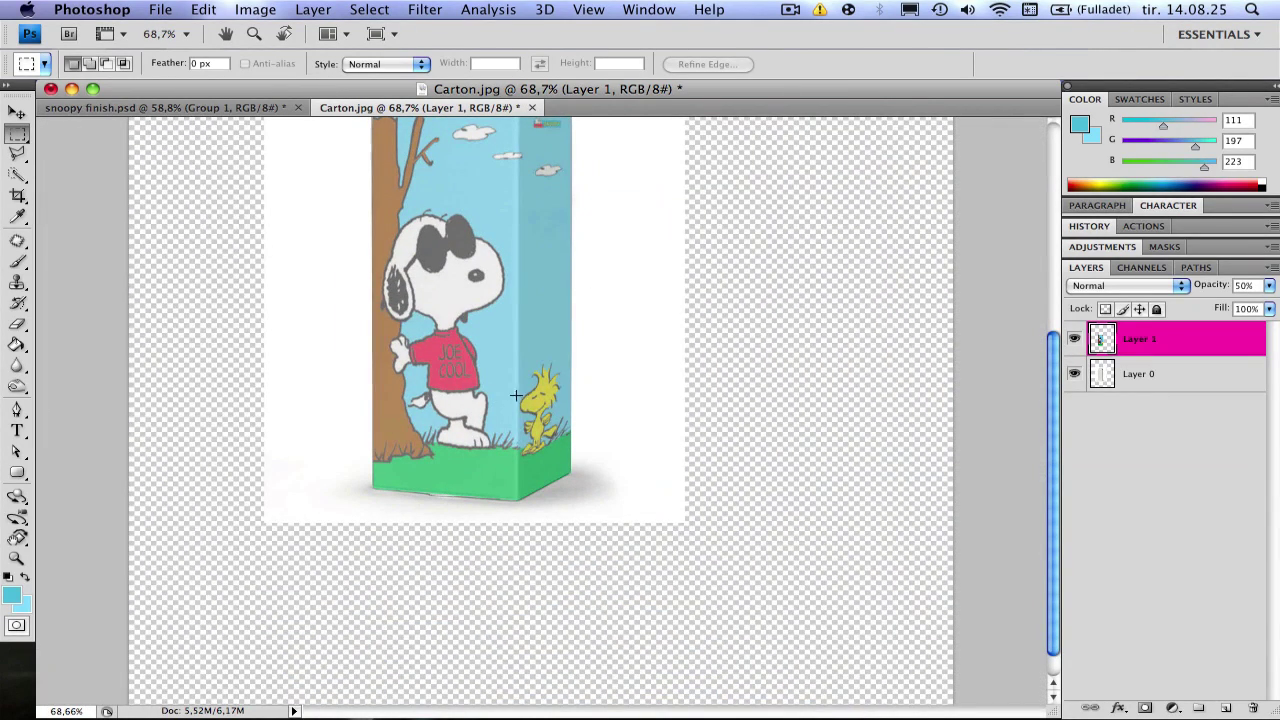
scroll(539, 386, "up", 2)
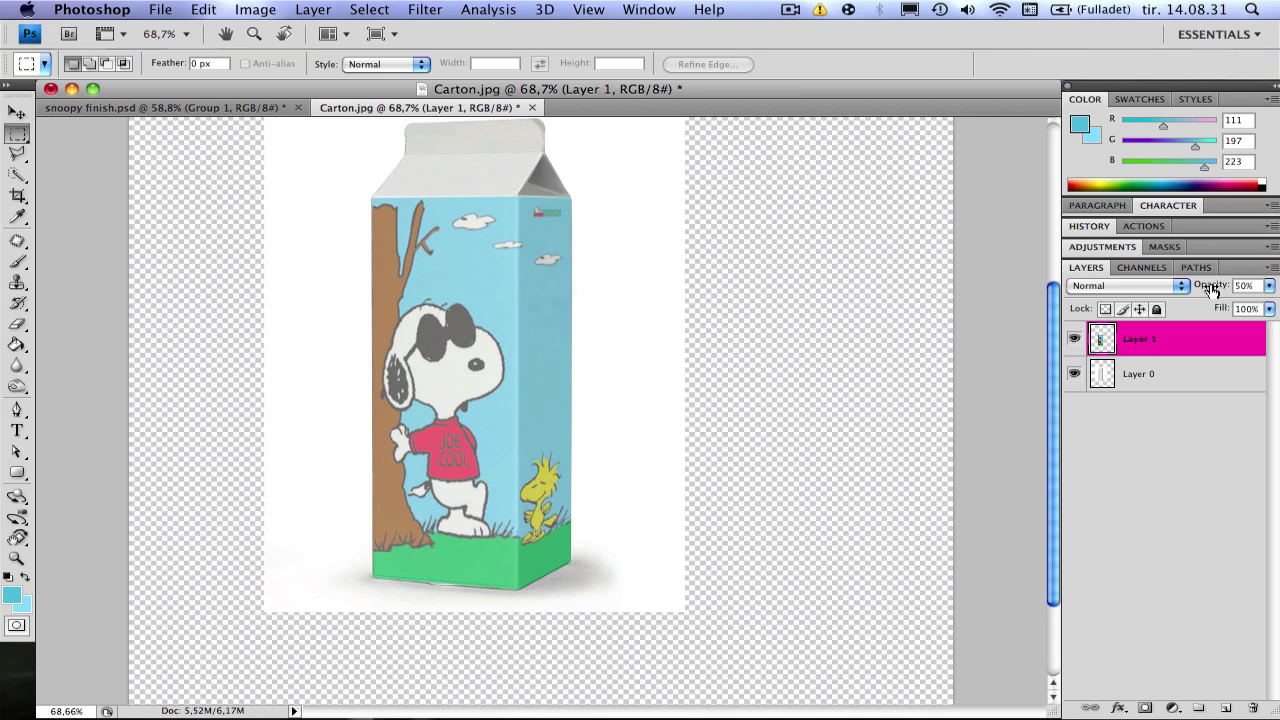
left_click_drag(1211, 289, 1276, 293)
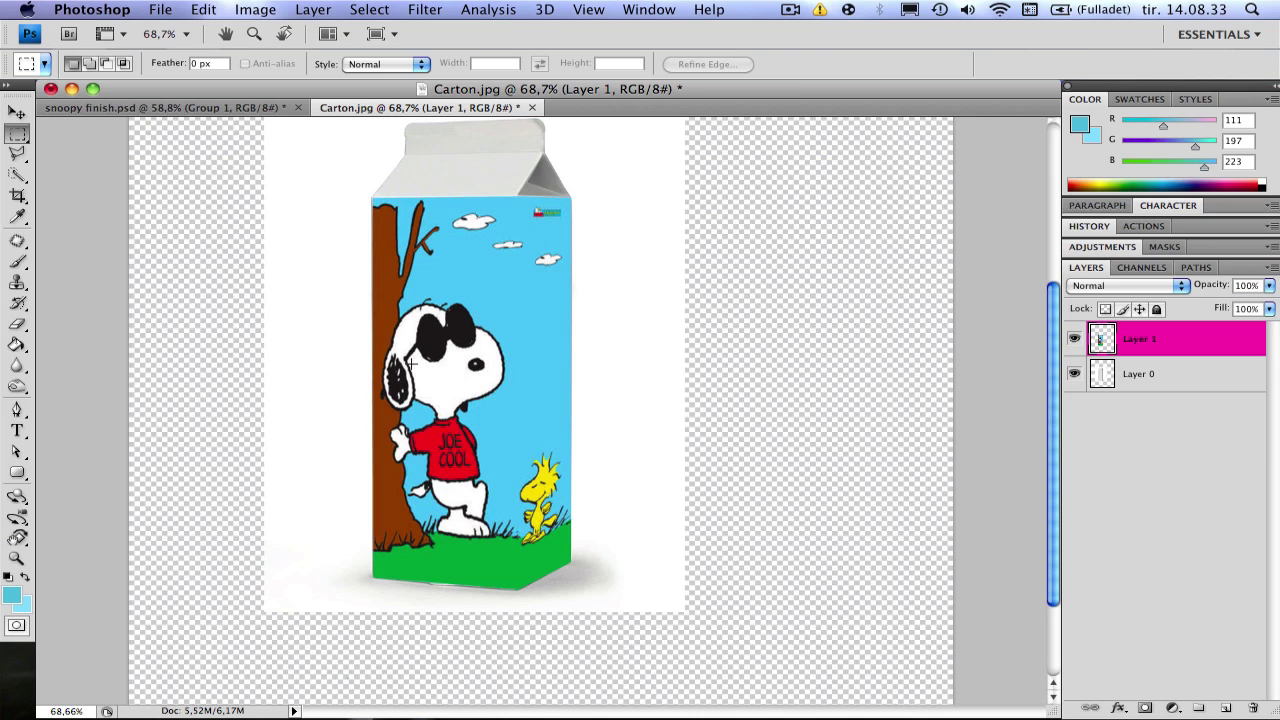
scroll(506, 297, "up", 3)
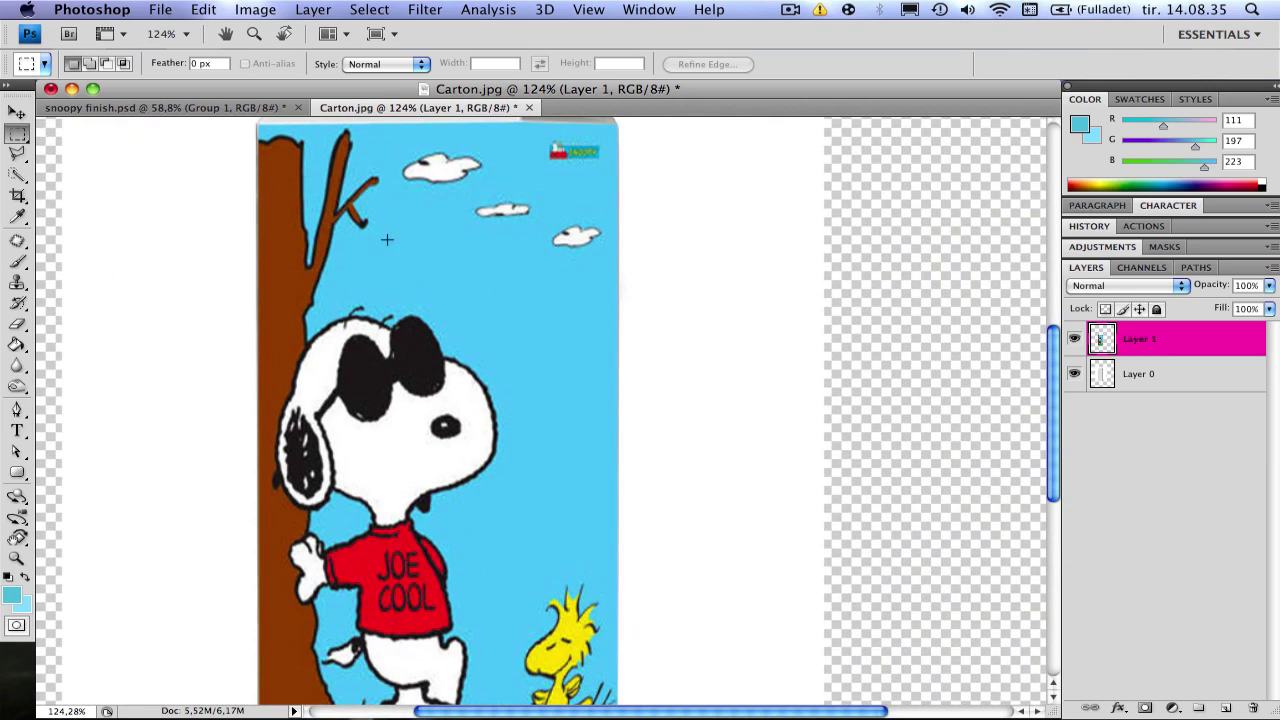
scroll(537, 260, "down", 2)
scroll(533, 263, "down", 1)
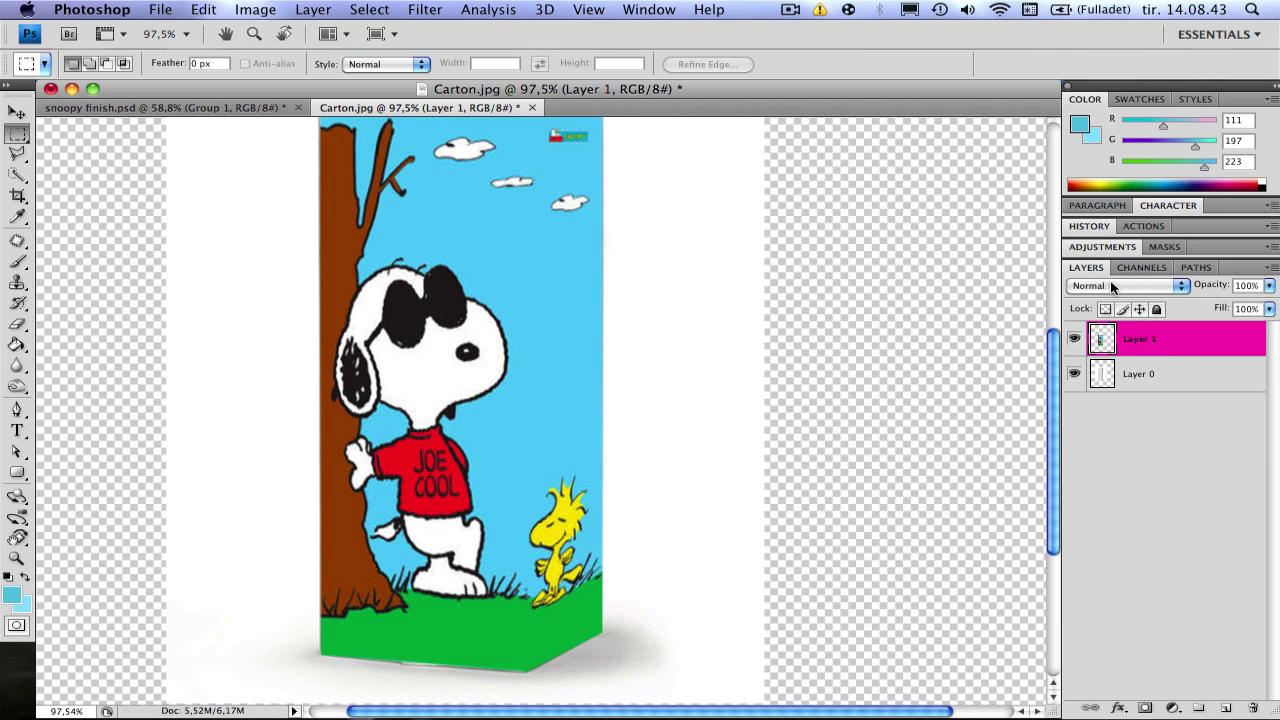
Set the Snoopy layer's blend mode to Linear Burn
left_click(1115, 285)
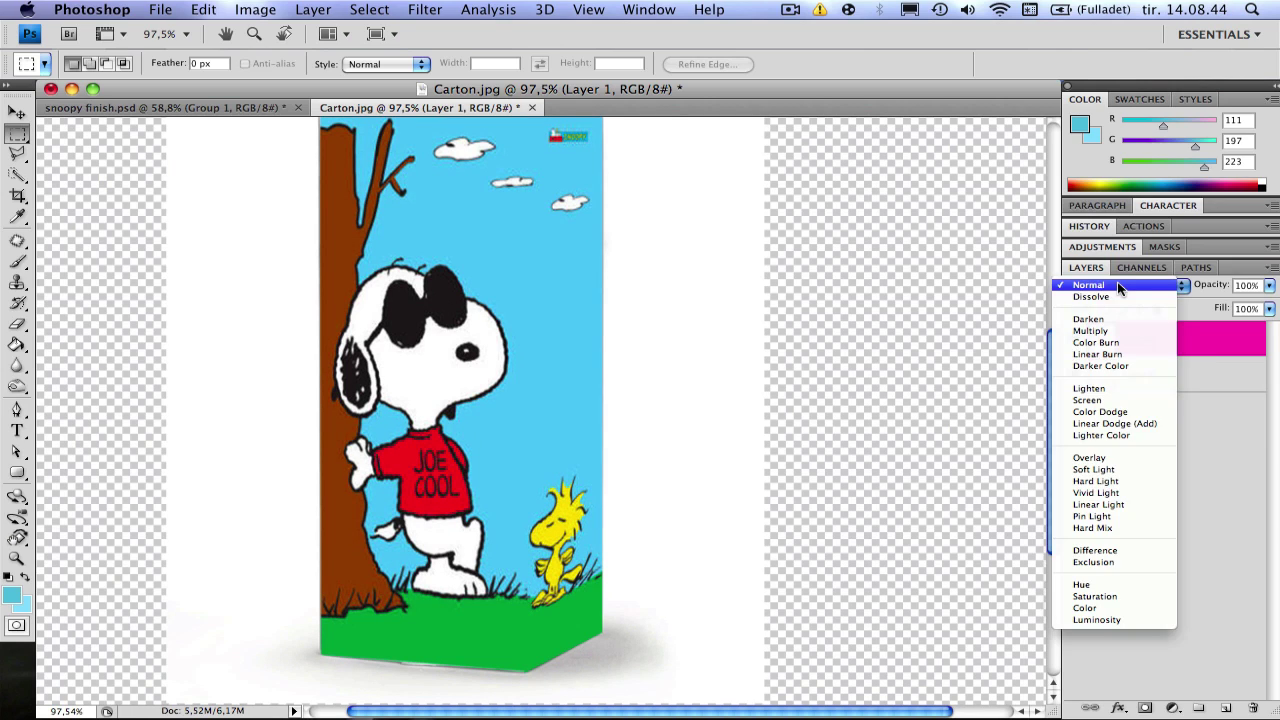
left_click(1100, 355)
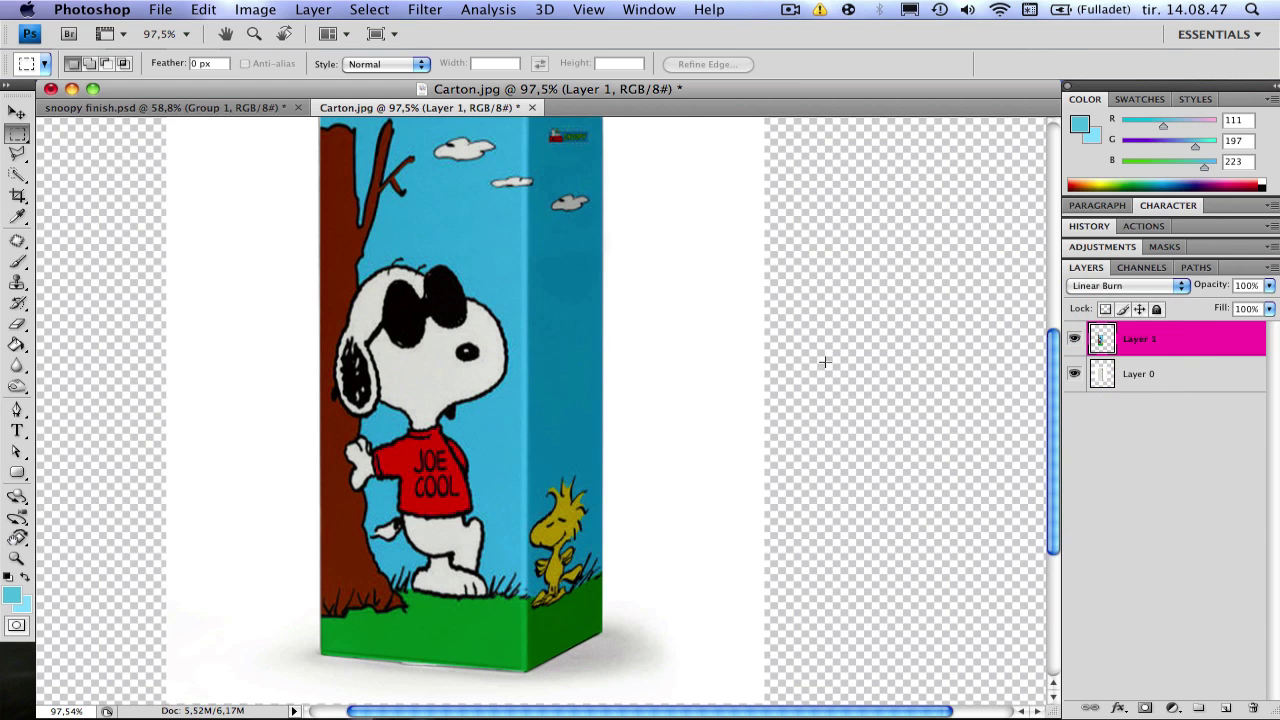
scroll(493, 276, "up", 2)
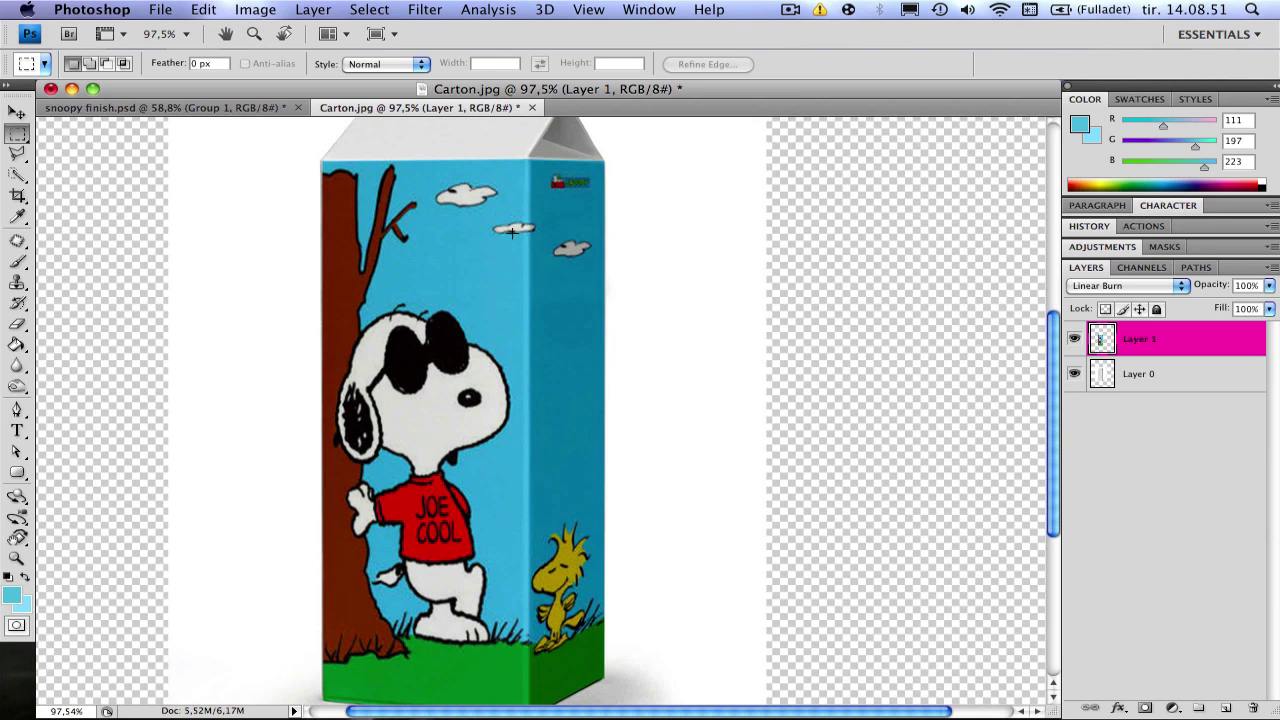
scroll(512, 232, "right", 1)
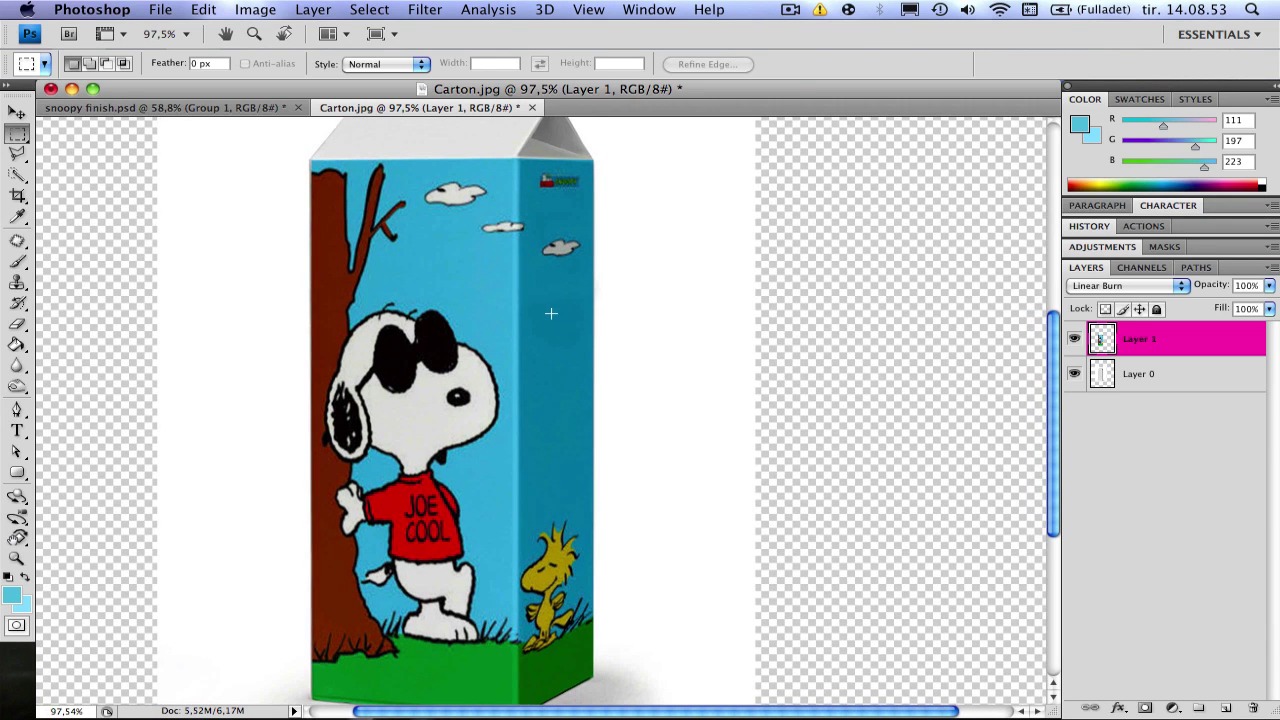
scroll(568, 339, "down", 2)
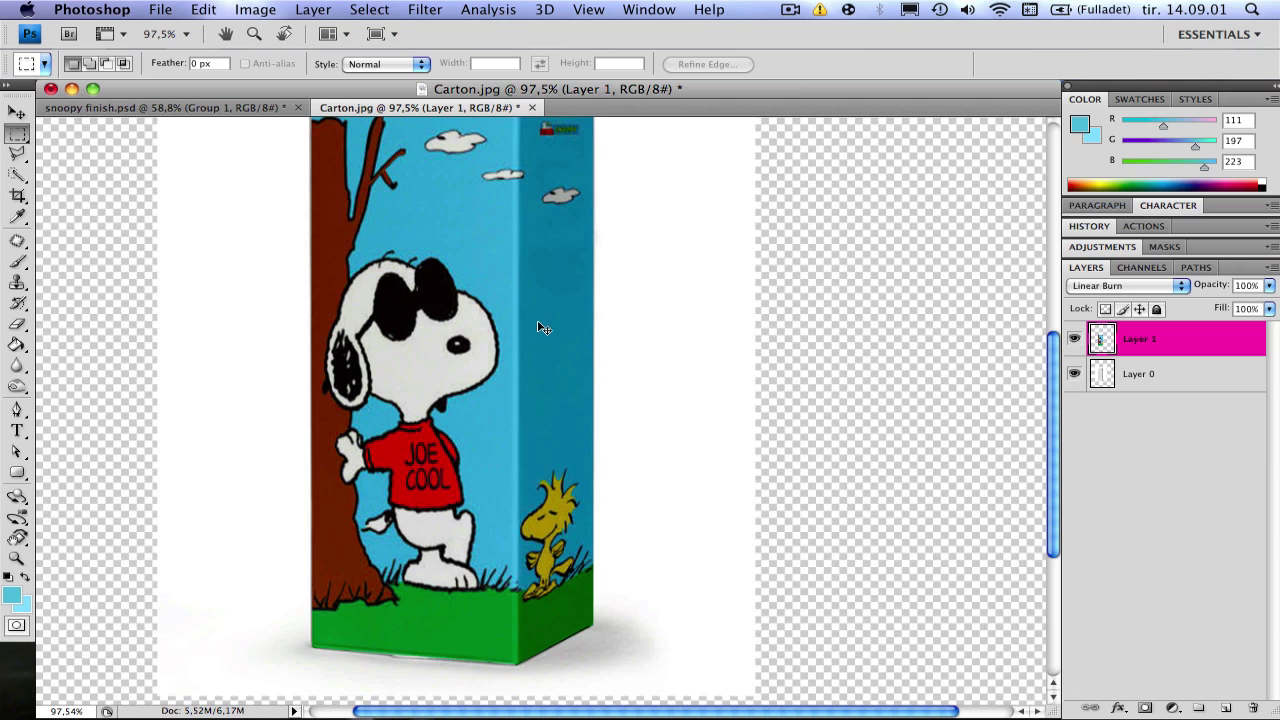
Apply Hue/Saturation to the Snoopy artwork with Hue −5, Saturation +29 and Lightness +20
key("super+u")
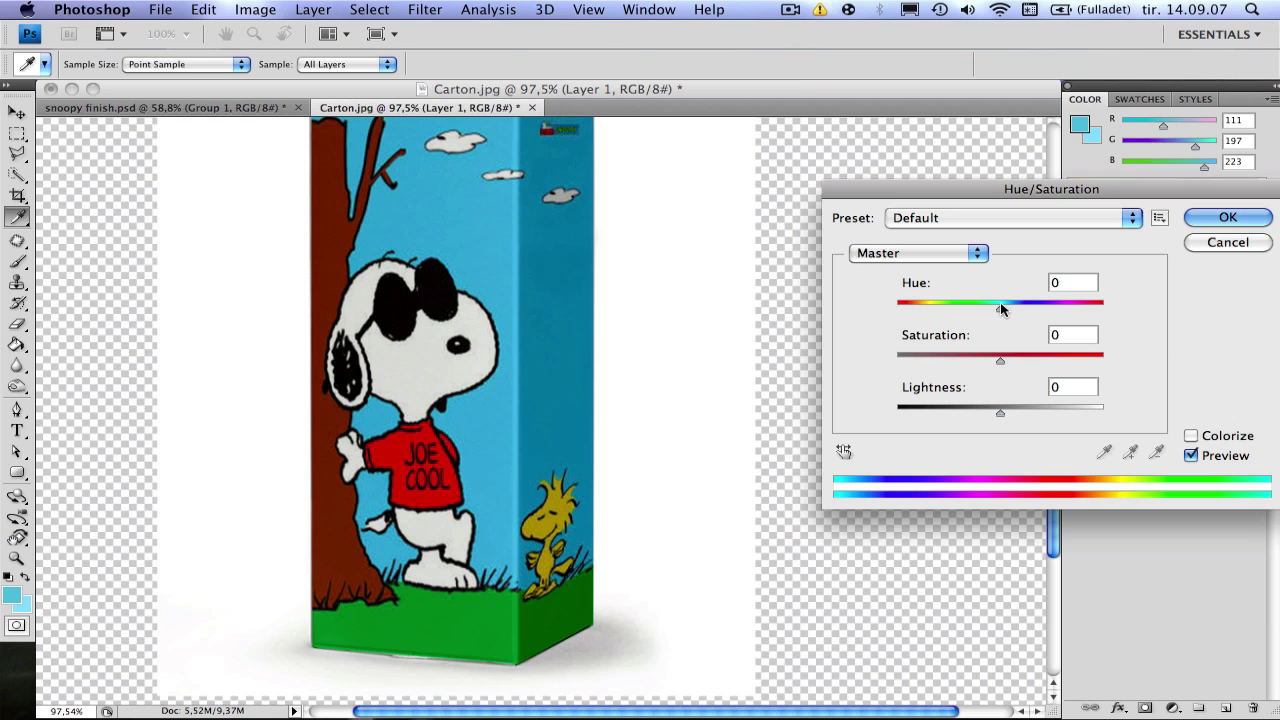
left_click_drag(1002, 312, 994, 313)
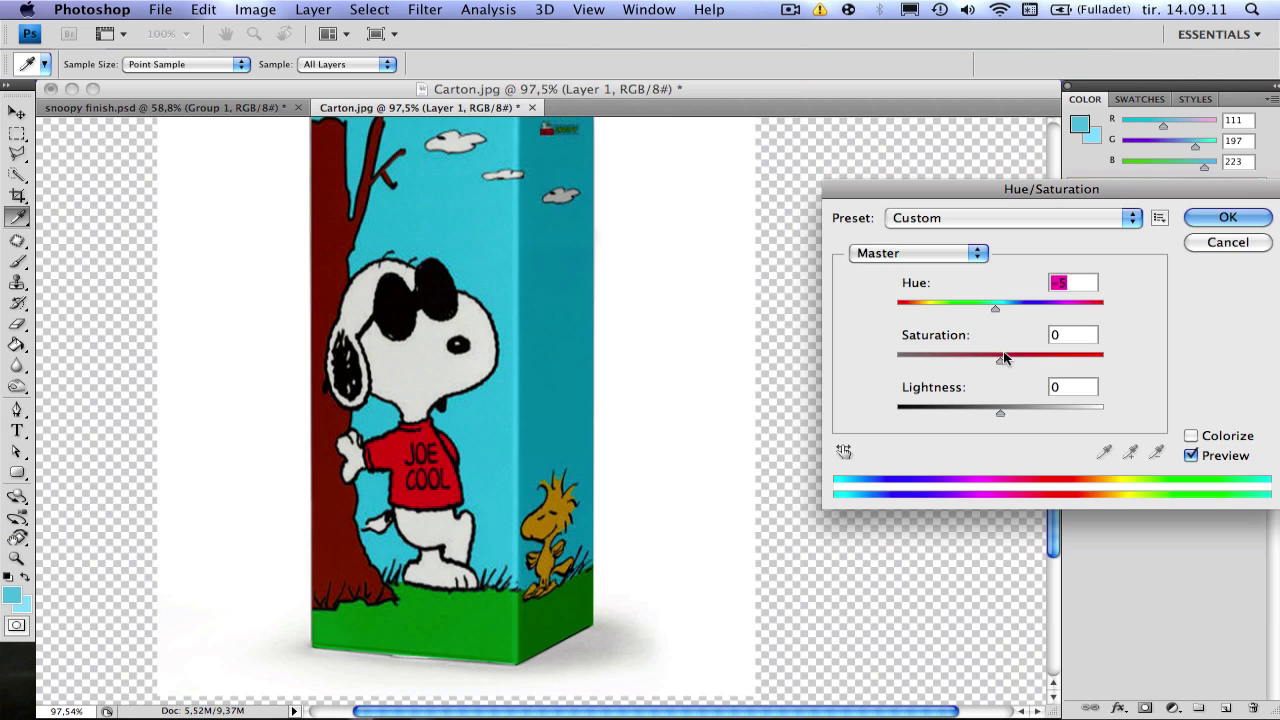
left_click_drag(1003, 357, 1028, 358)
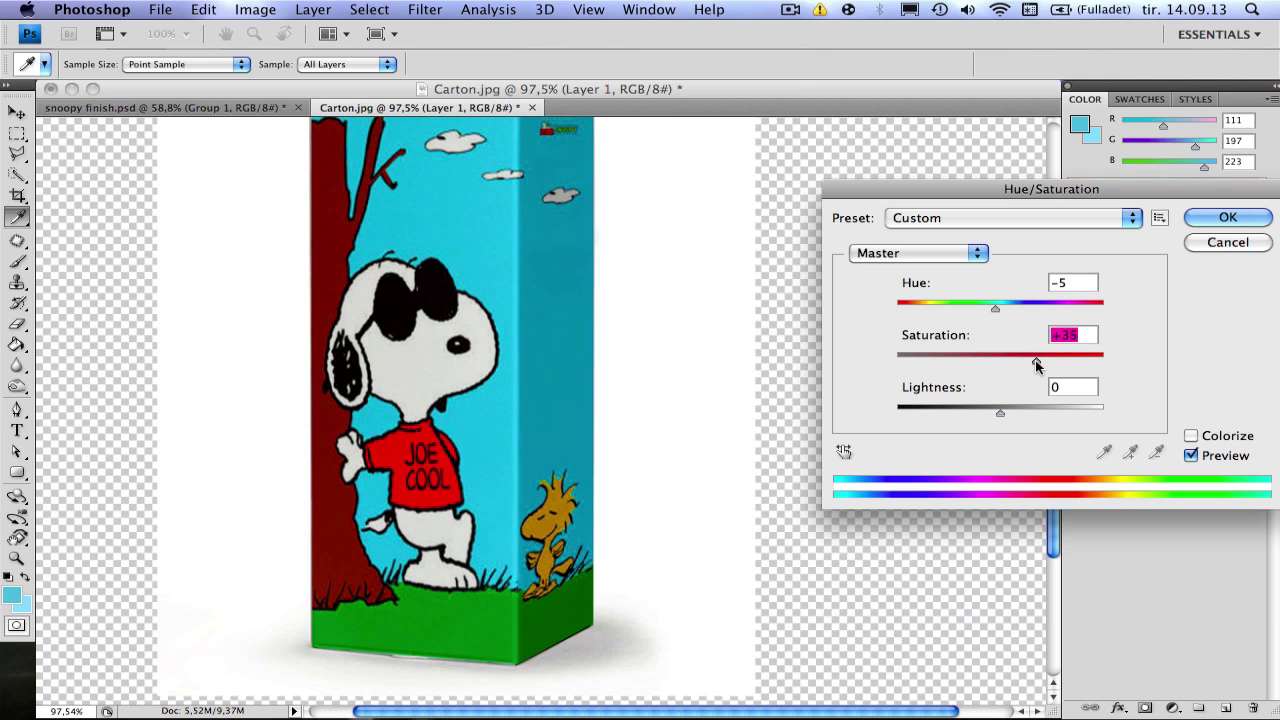
left_click_drag(1002, 412, 1021, 416)
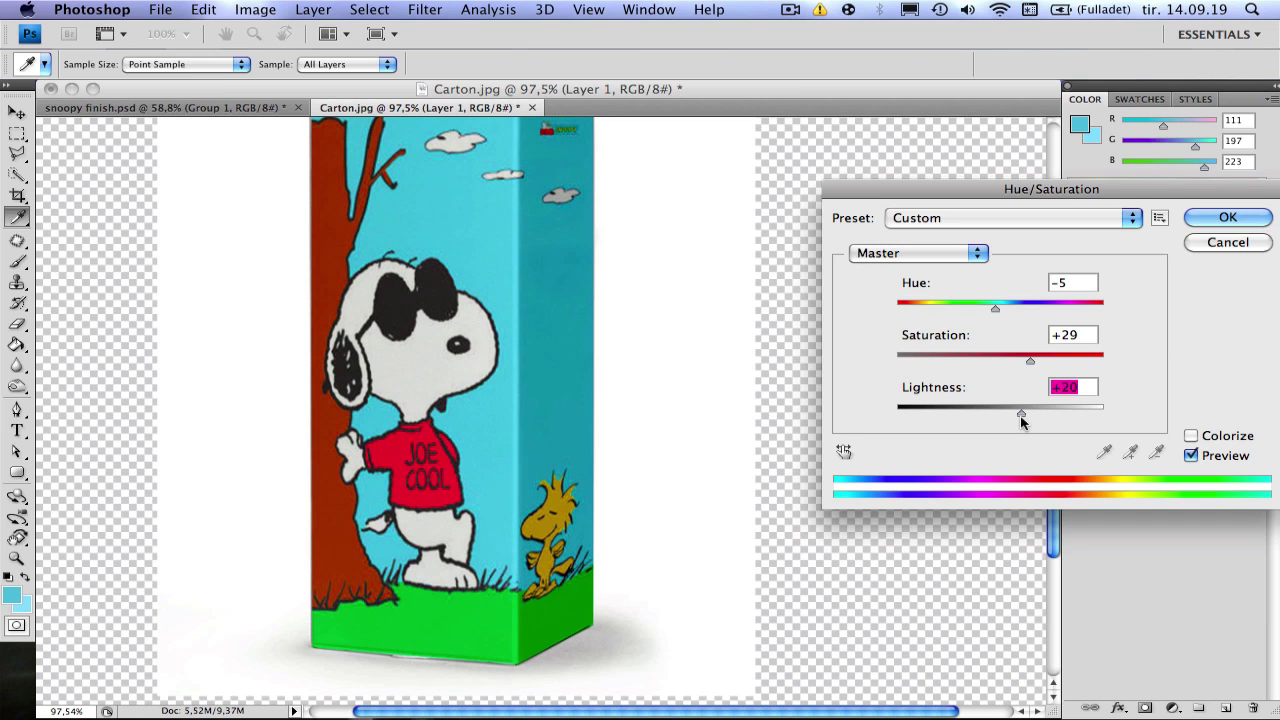
key("Return")
key("m")
scroll(495, 357, "up", 3)
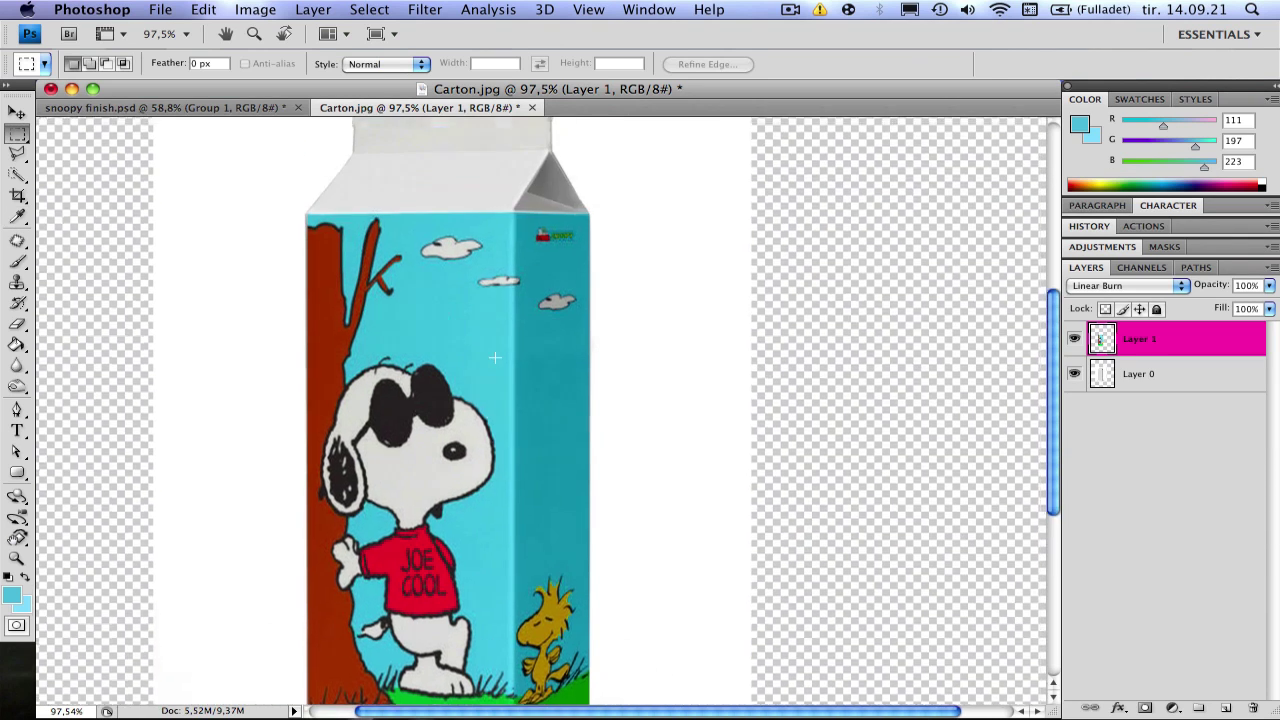
Clone green grass over the white gap along the carton's bottom edge, redoing the first stroke
scroll(495, 357, "down", 2)
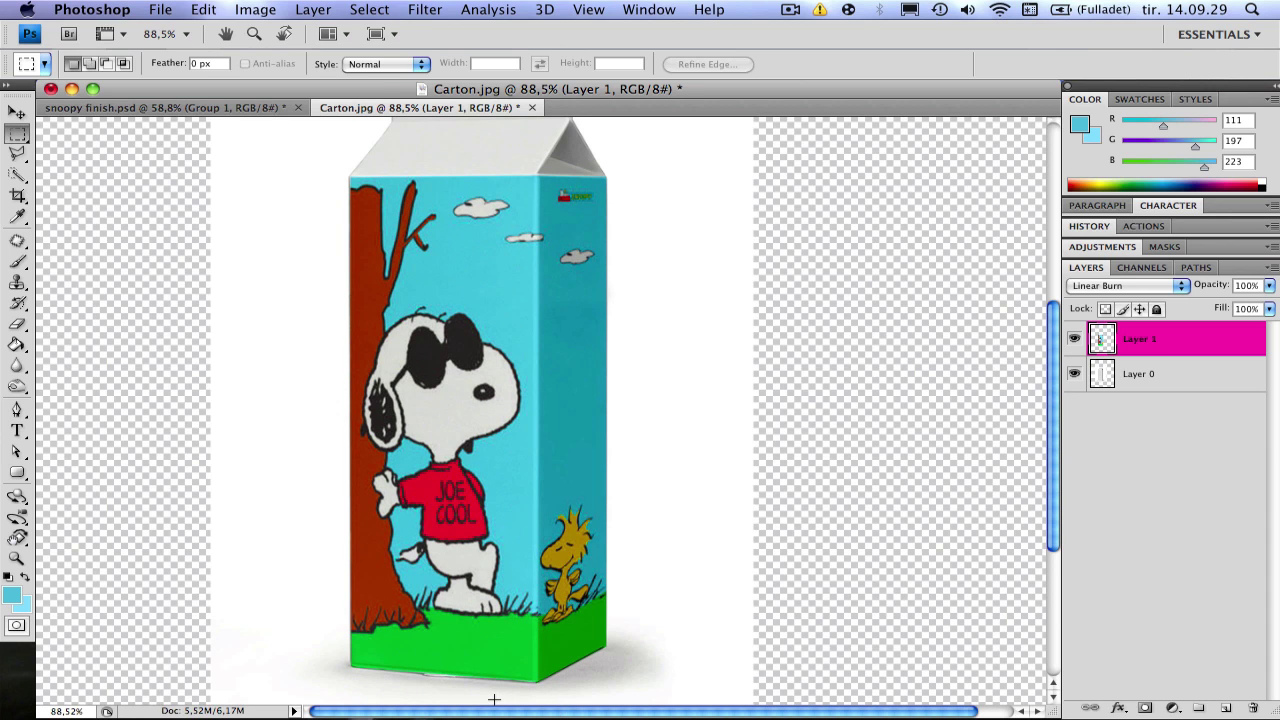
scroll(494, 700, "up", 5)
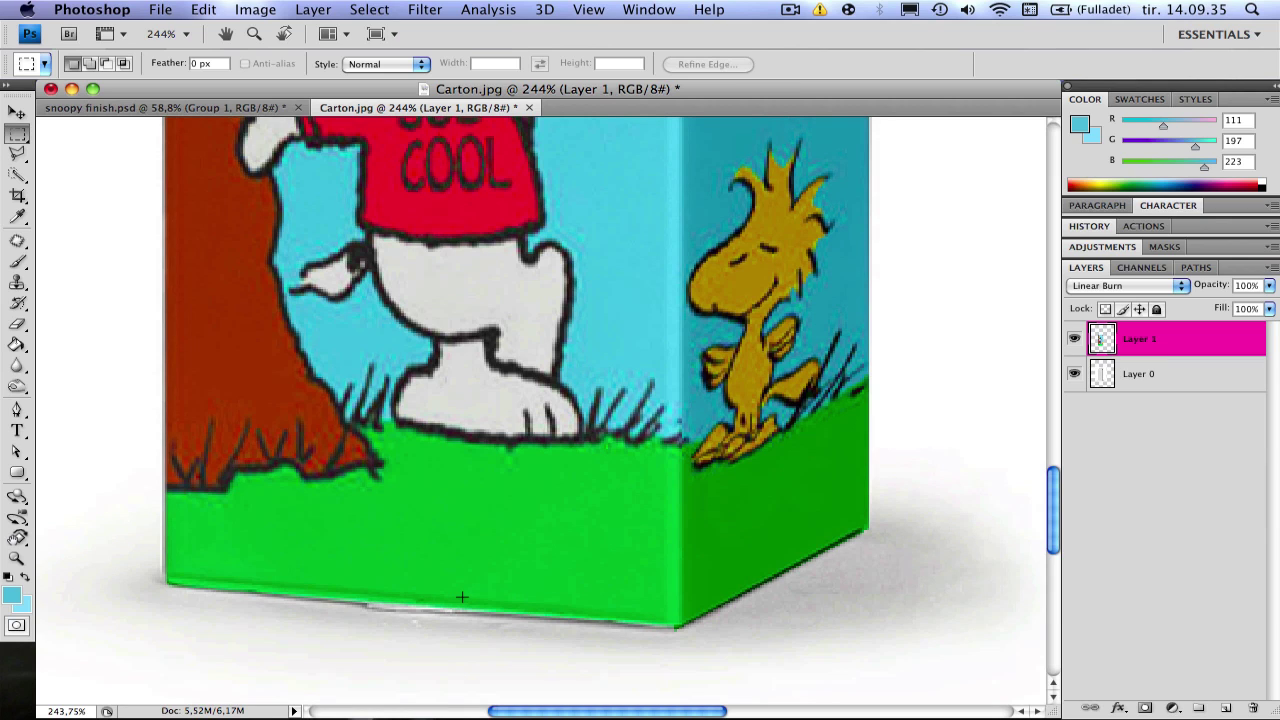
key("s")
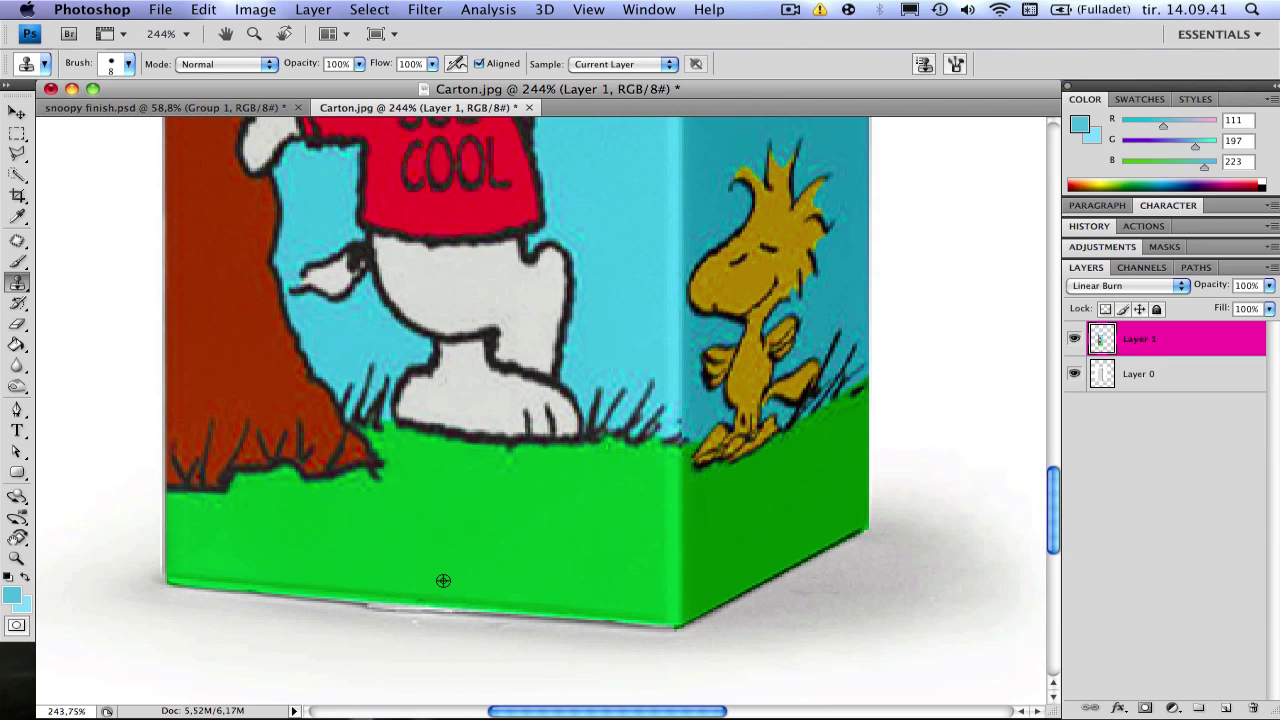
left_click_drag(440, 607, 368, 607)
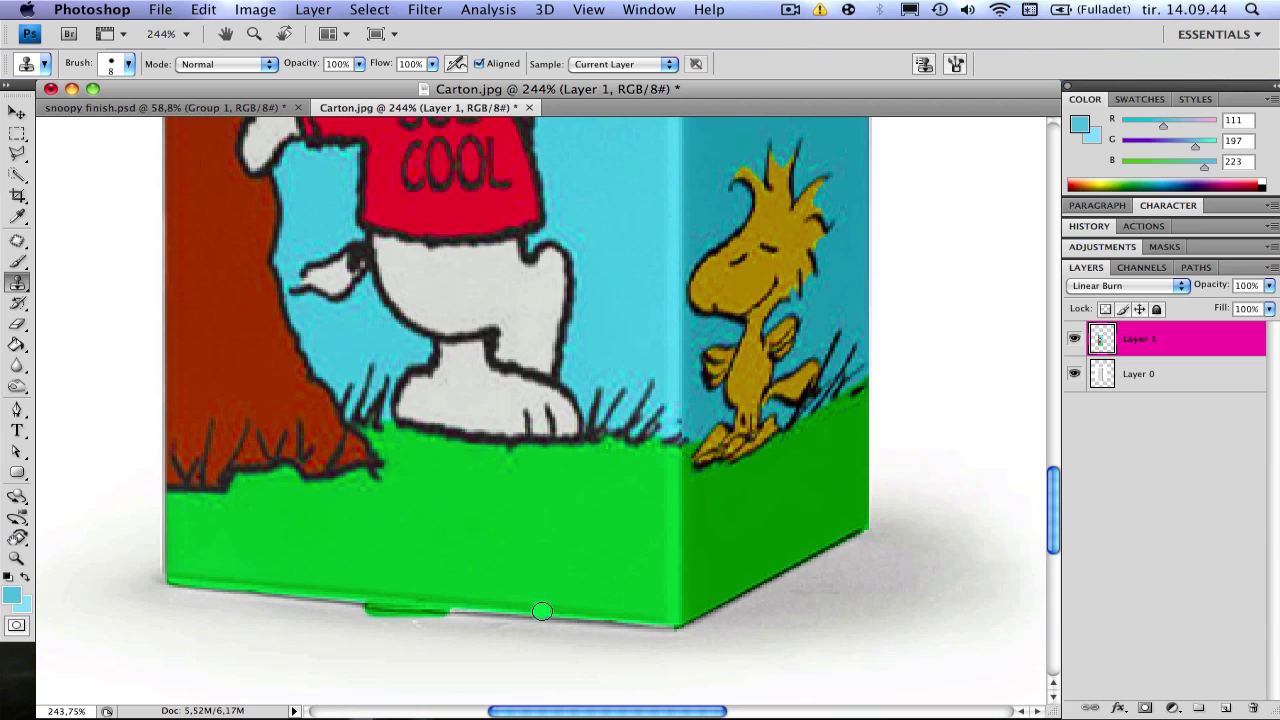
key("super+z")
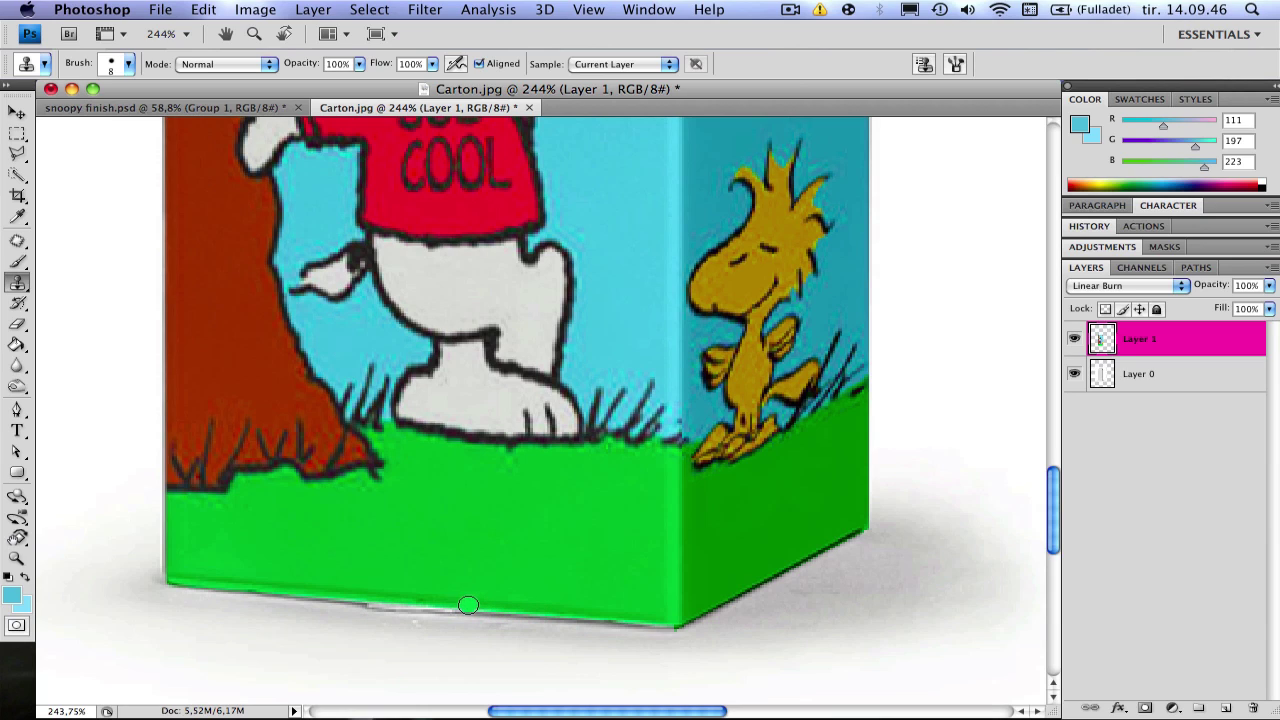
left_click_drag(468, 605, 367, 597)
Undo the clone stroke and outline the thin bottom-edge strip with the Polygonal Lasso
key("super+z")
key("l")
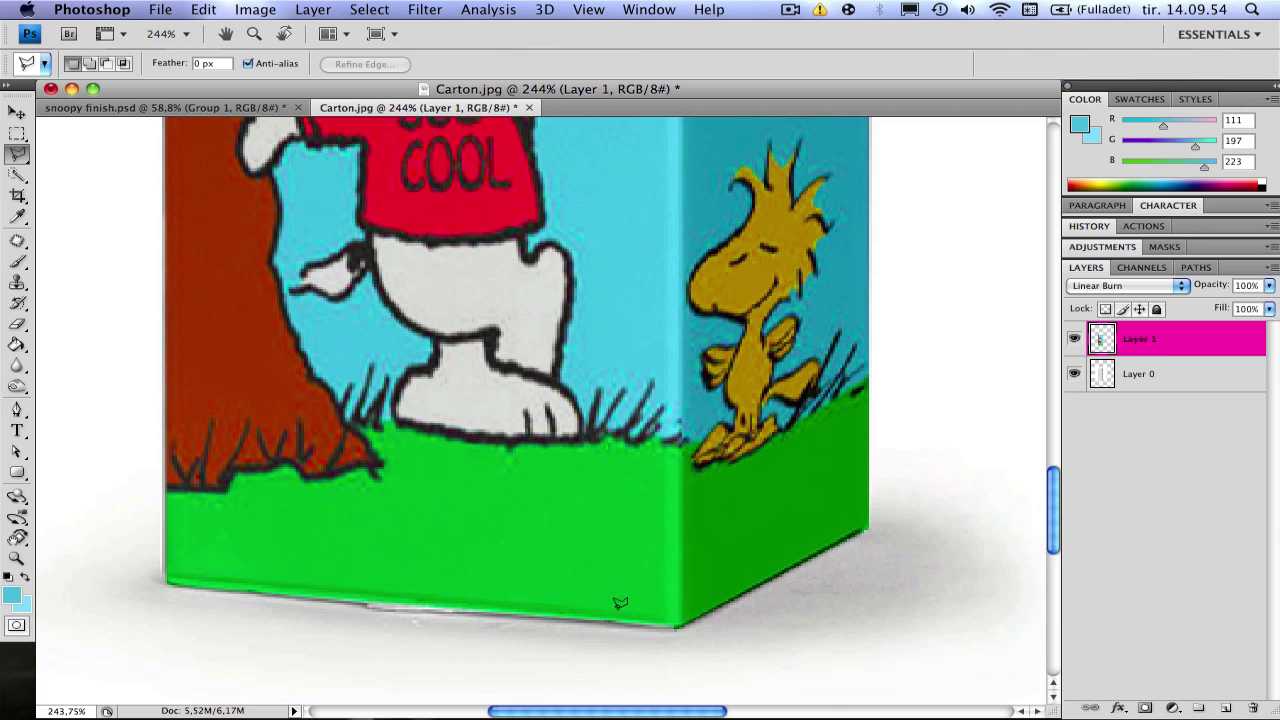
left_click(675, 622)
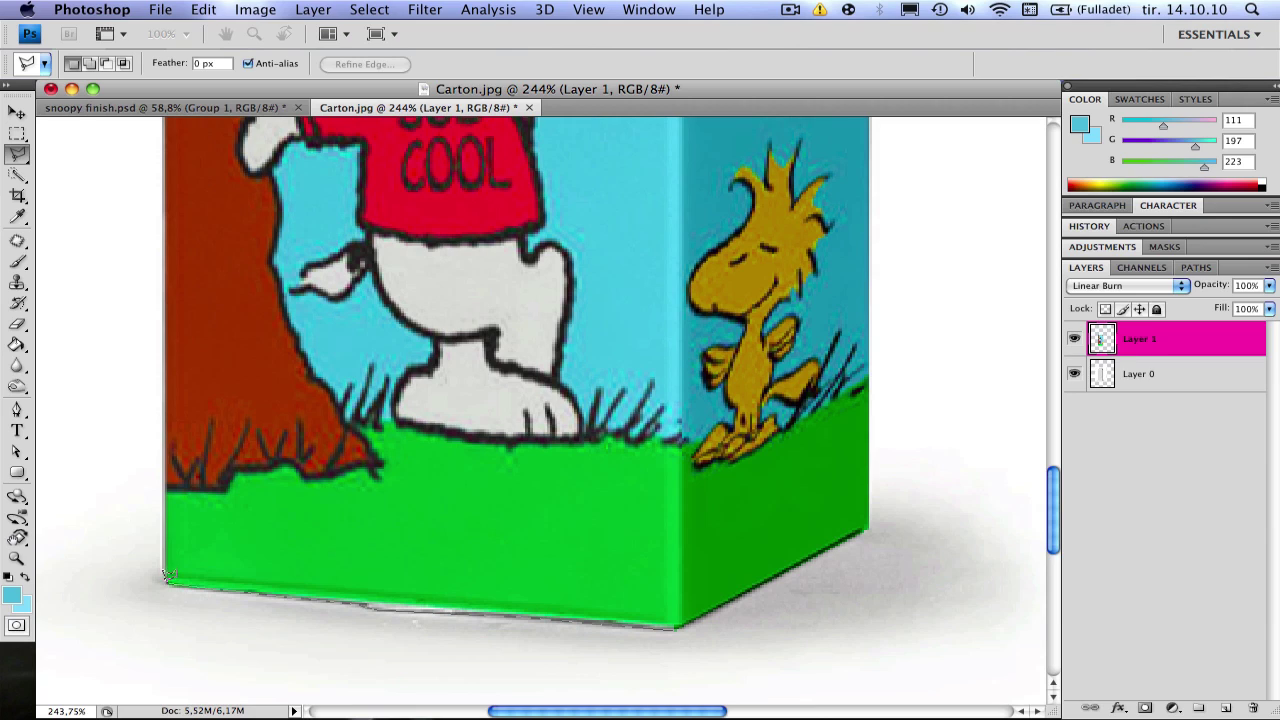
left_click(167, 578)
double_click(679, 625)
key("s")
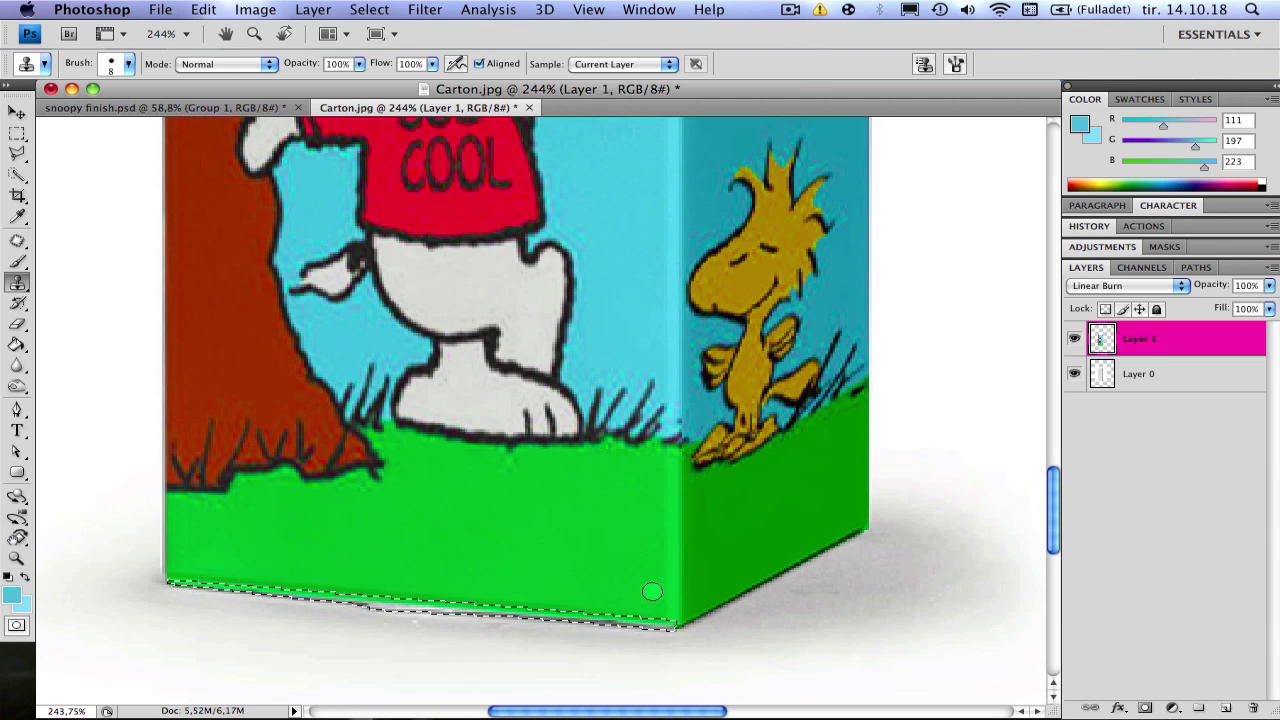
Enlarge the Clone Stamp brush and paint cloned green grass across the carton's selected bottom strip
key("bracketright")
key("bracketright")
key("bracketright")
key("bracketright")
key("bracketright")
key("bracketright")
key("bracketright")
key("bracketright")
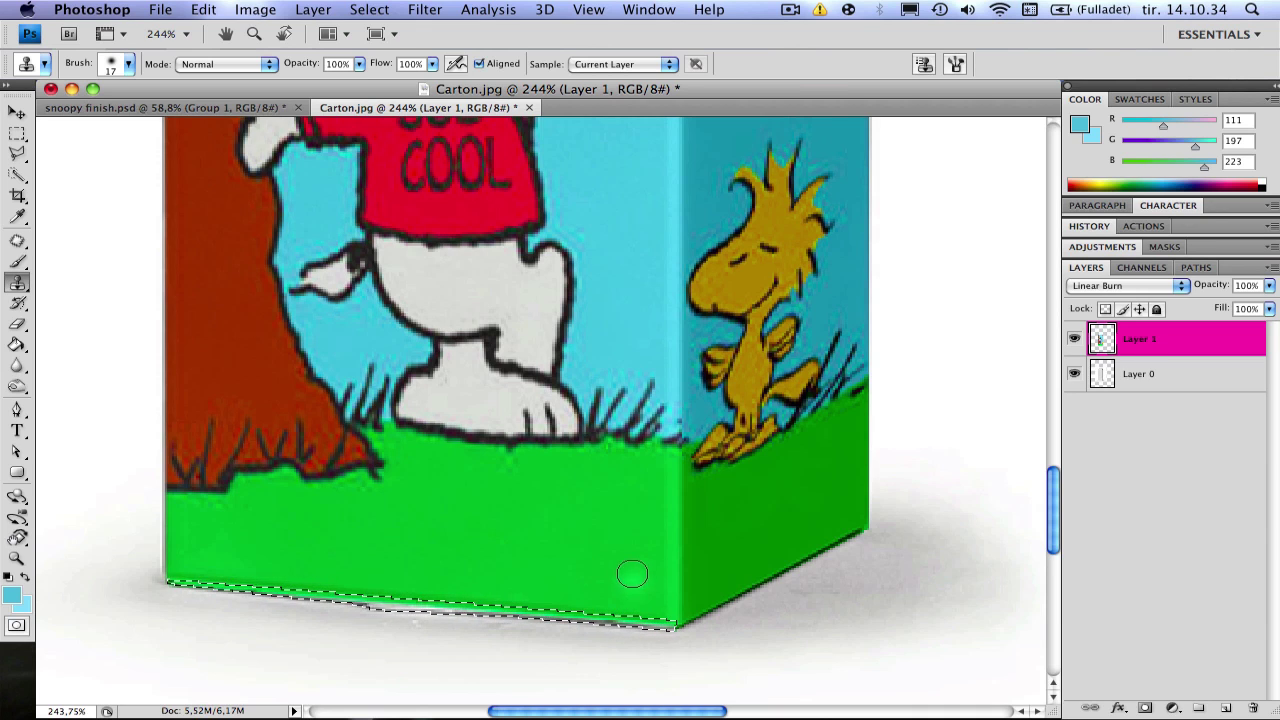
left_click(645, 537)
left_click(666, 622)
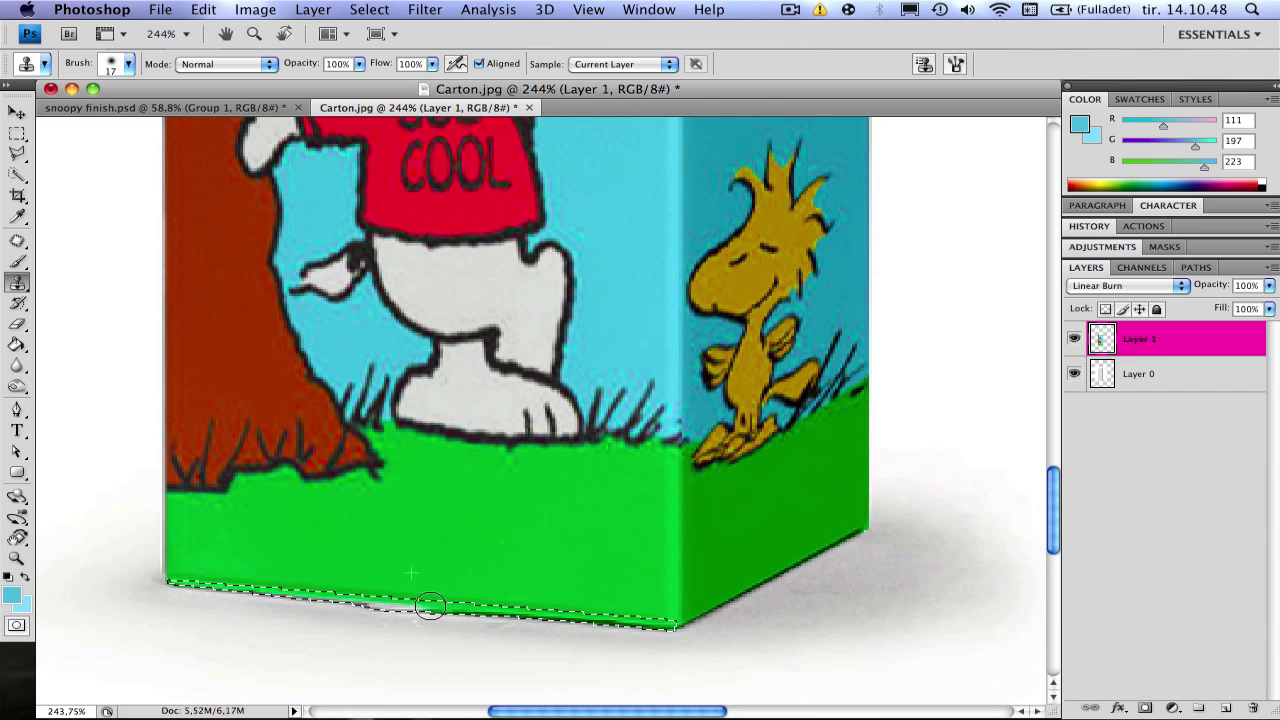
left_click_drag(377, 603, 346, 598)
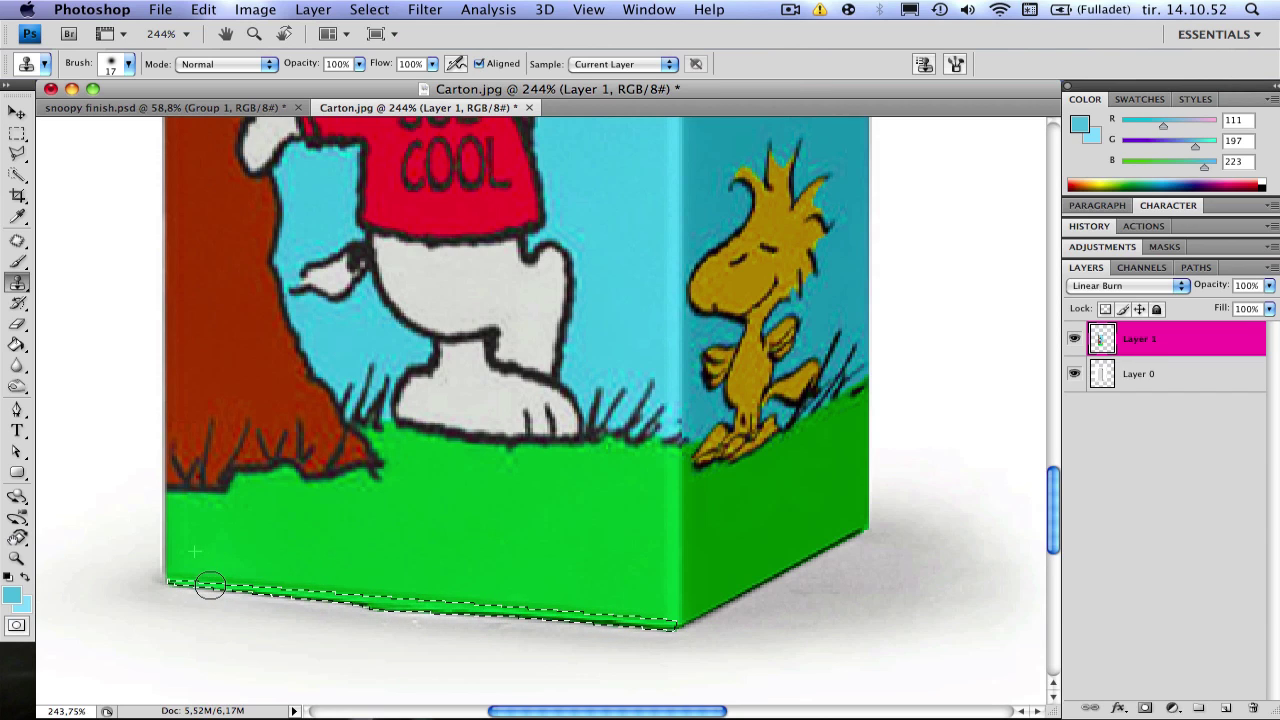
key("m")
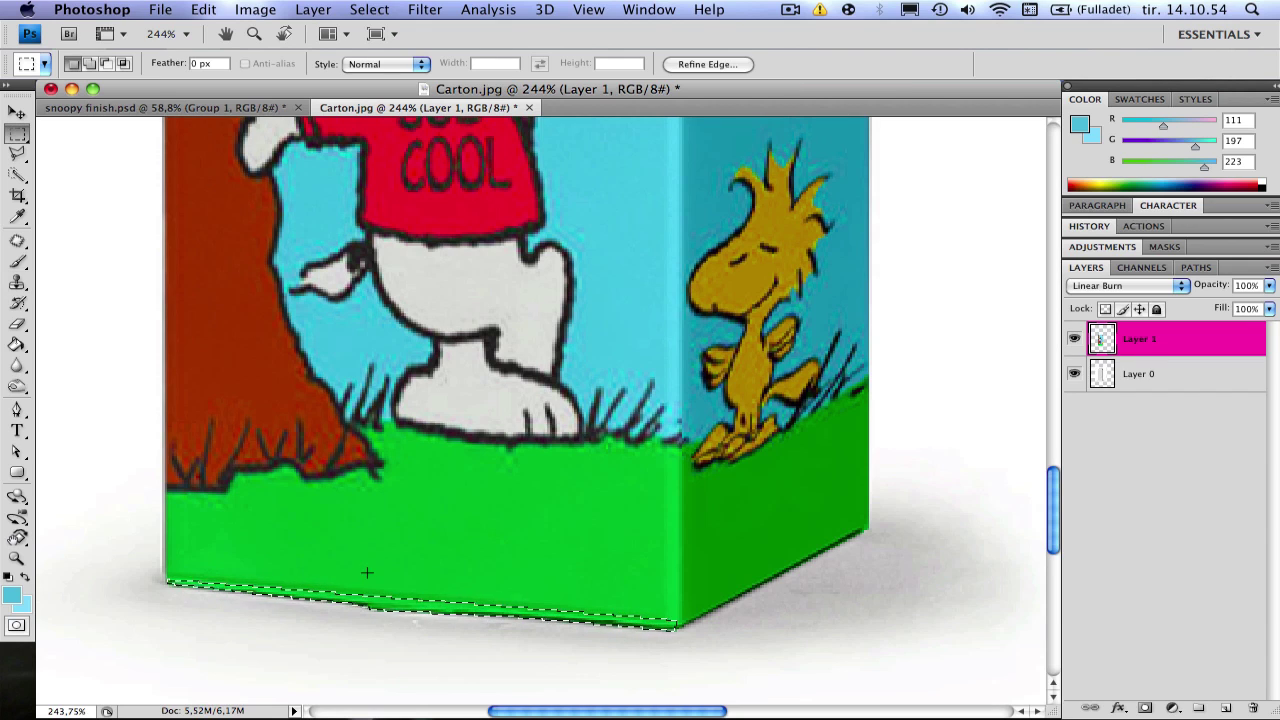
key("super+d")
scroll(480, 555, "down", 1)
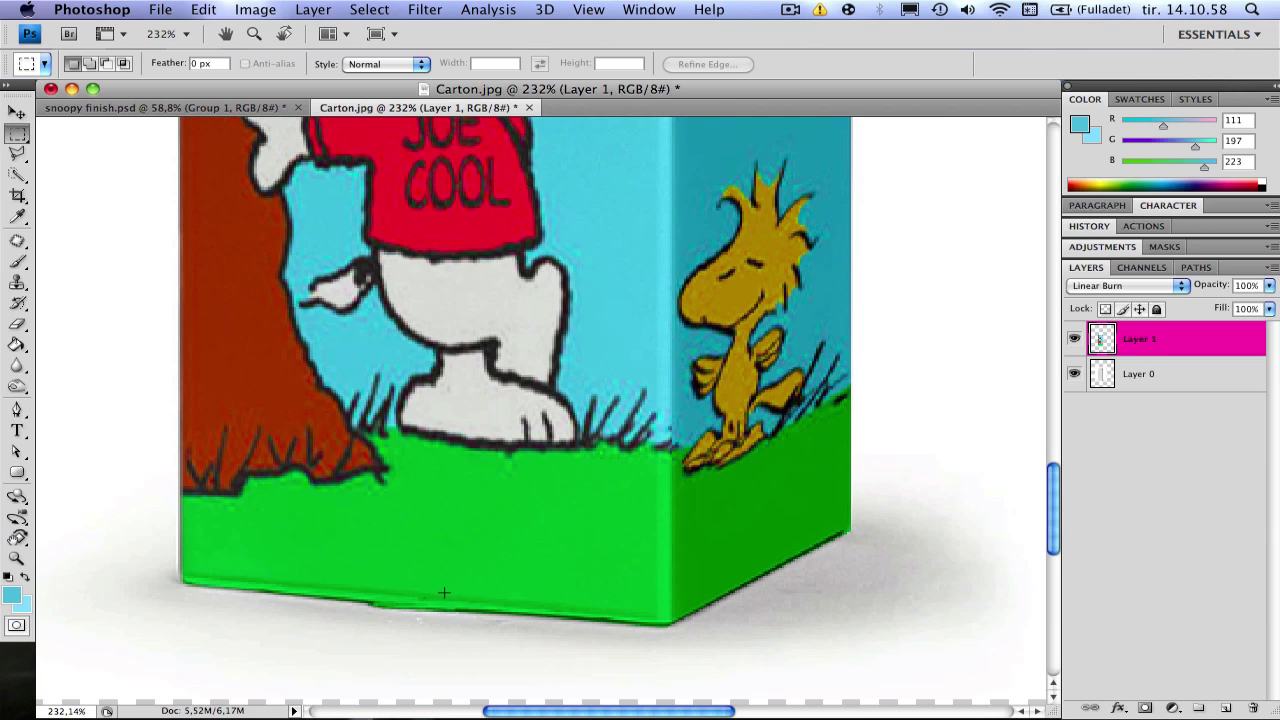
scroll(474, 571, "down", 10)
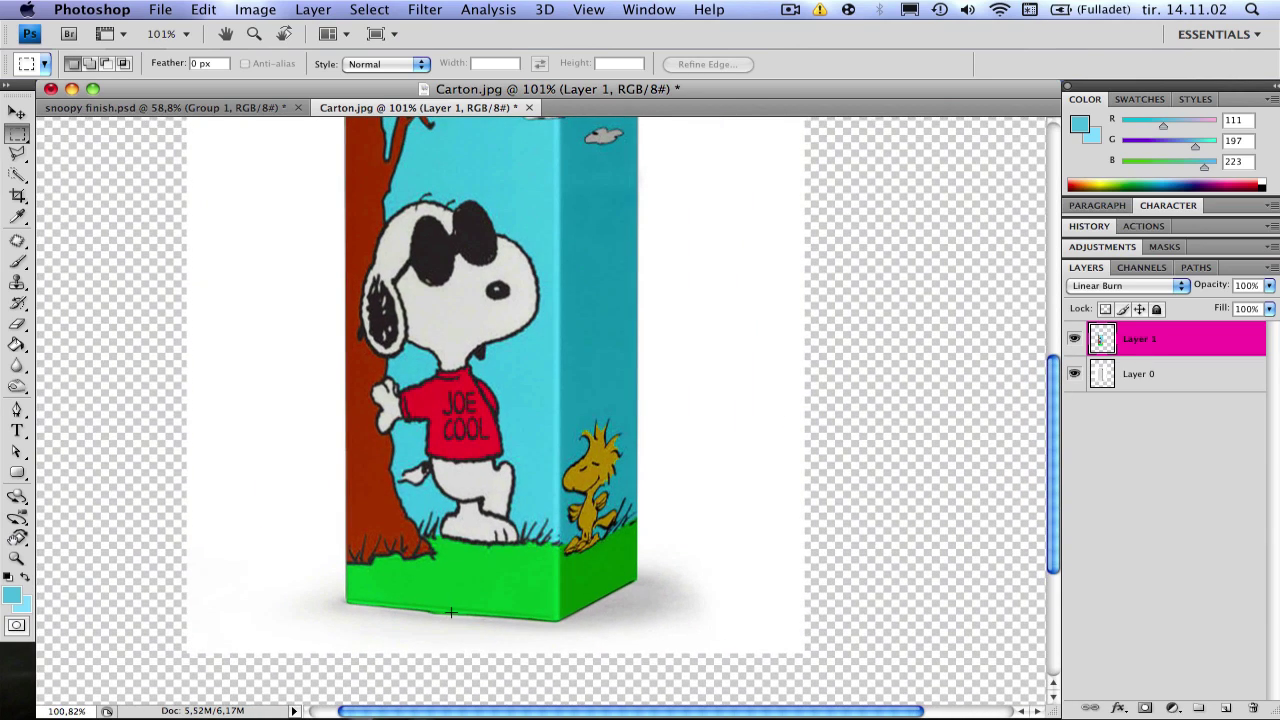
scroll(453, 612, "up", 8)
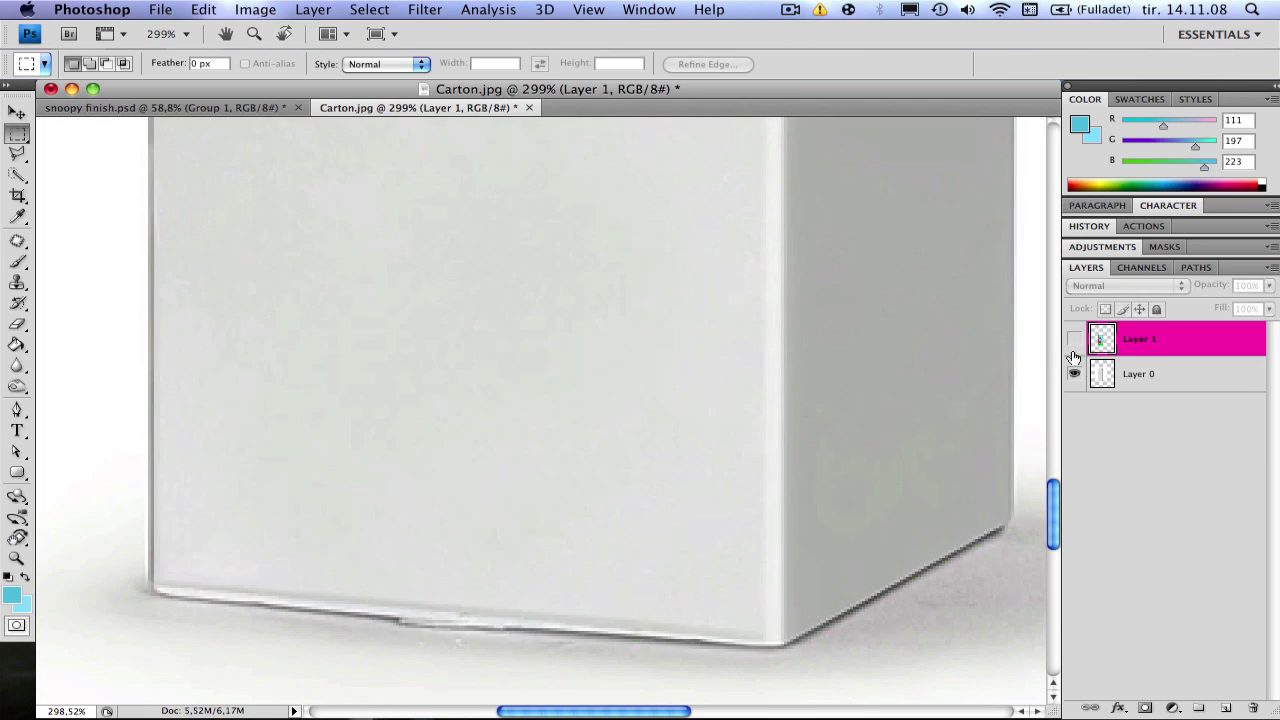
left_click(1075, 345)
left_click(1075, 340)
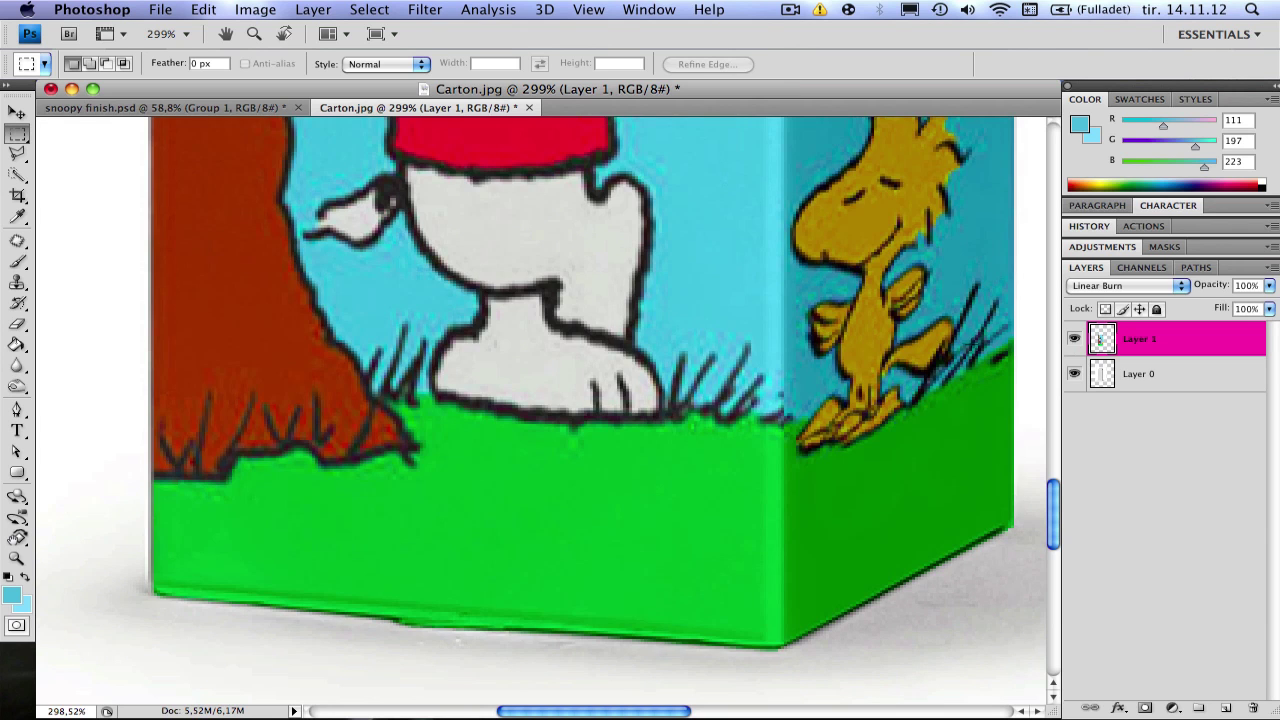
scroll(568, 423, "up", 2)
scroll(567, 423, "down", 5)
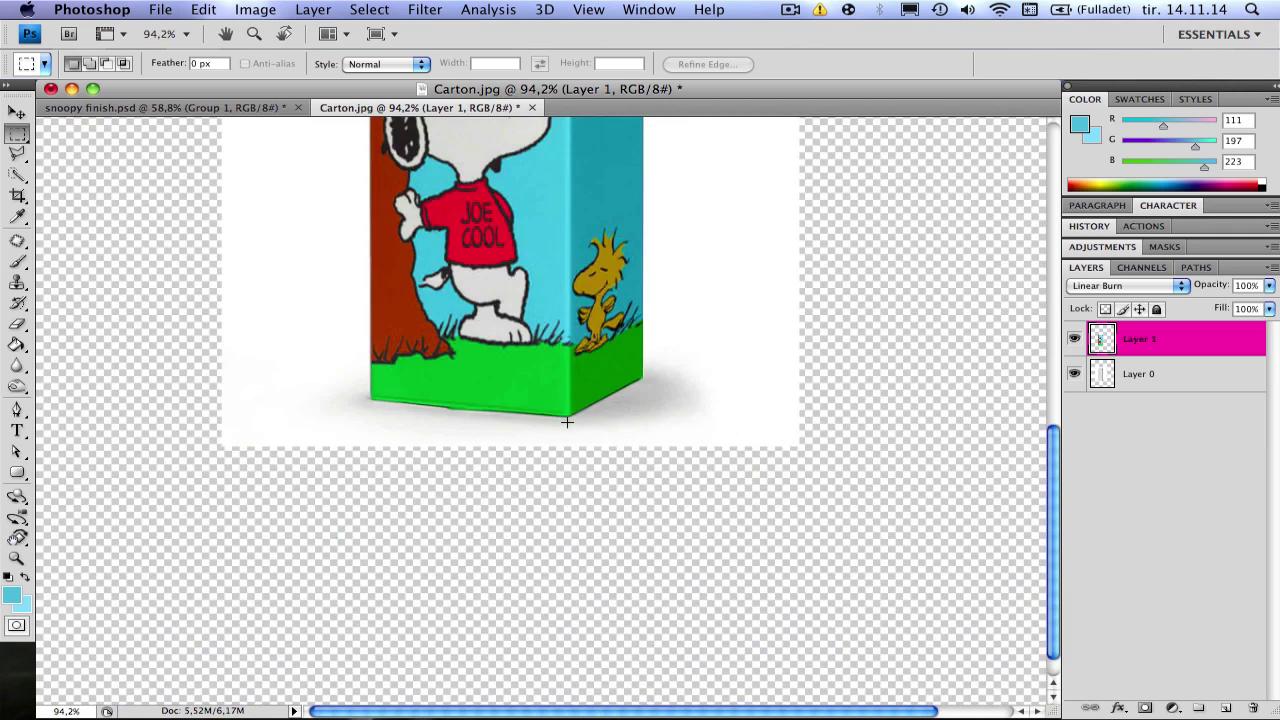
scroll(475, 222, "up", 1)
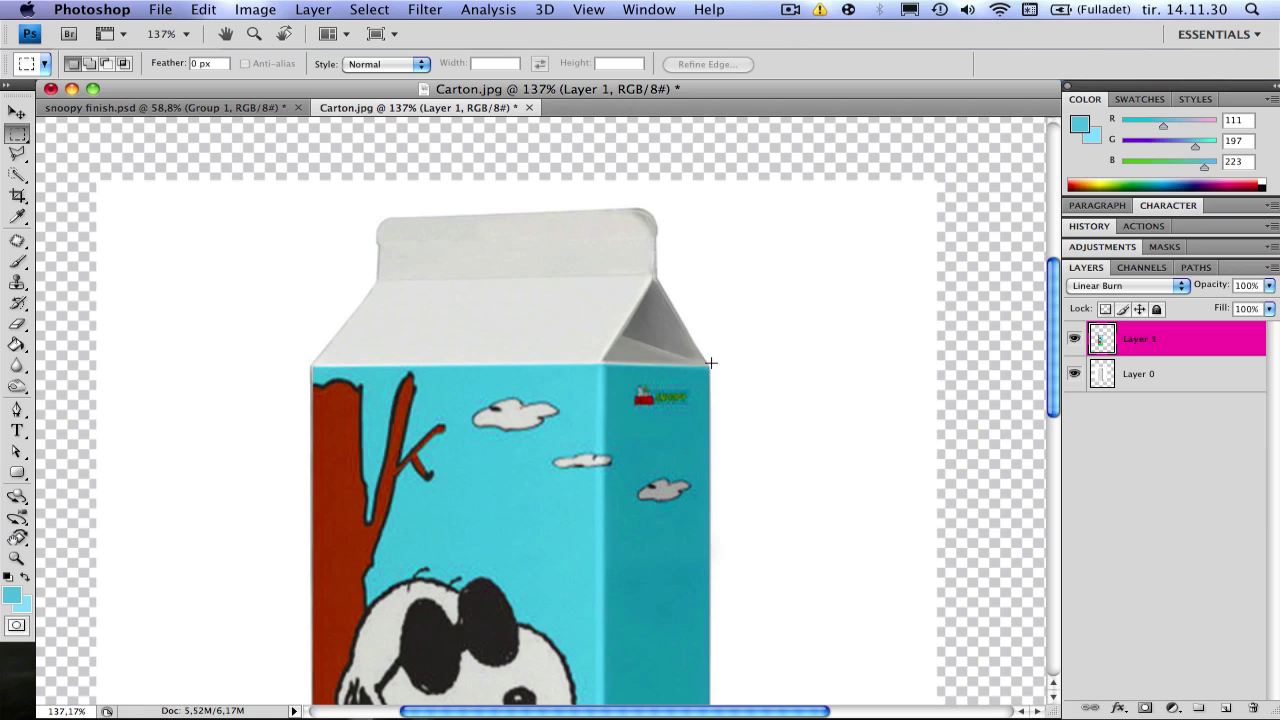
Sample the carton's sky blue (R101, G200, B223) with the Eyedropper as foreground colour
key("i")
left_click(478, 384)
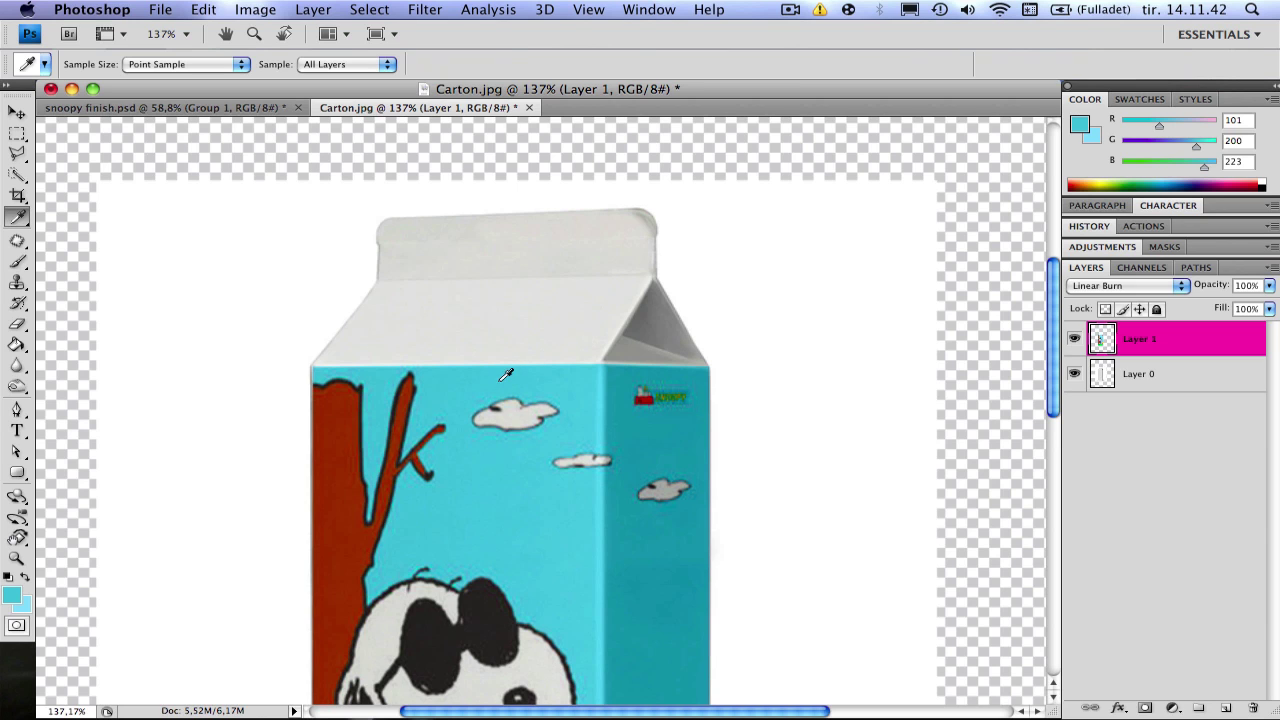
key("m")
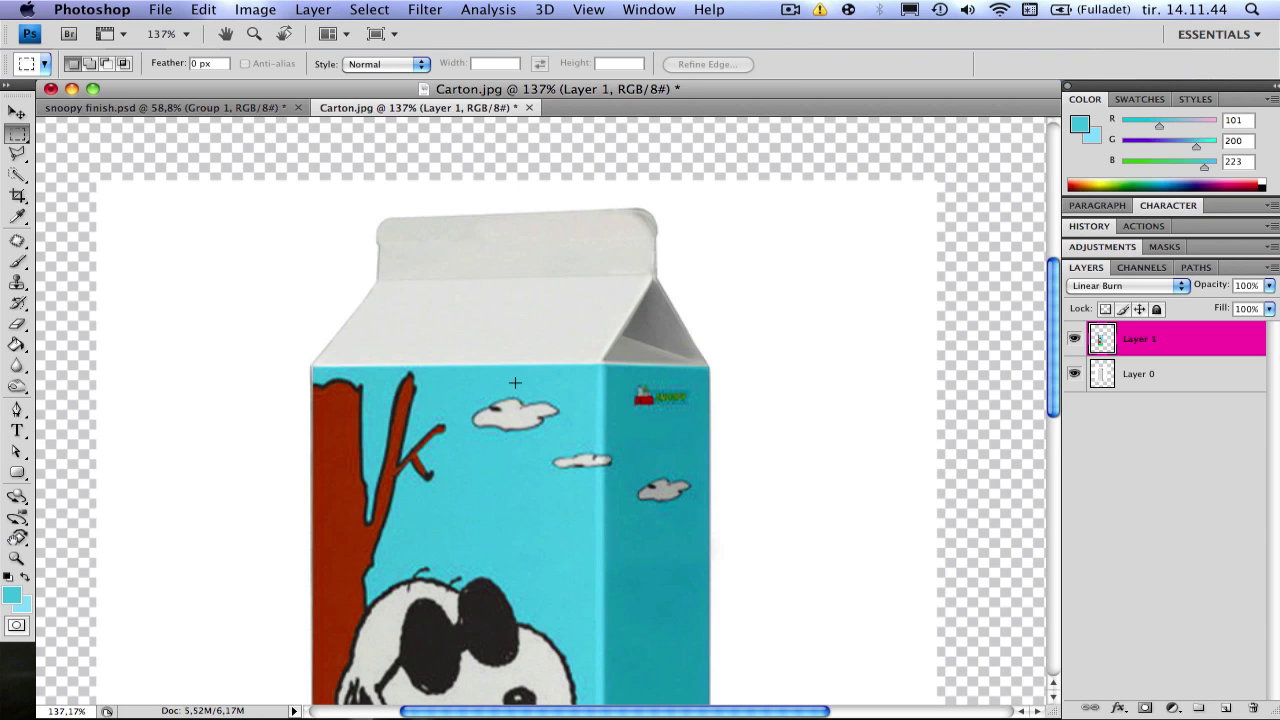
scroll(515, 382, "down", 10)
scroll(515, 382, "up", 10)
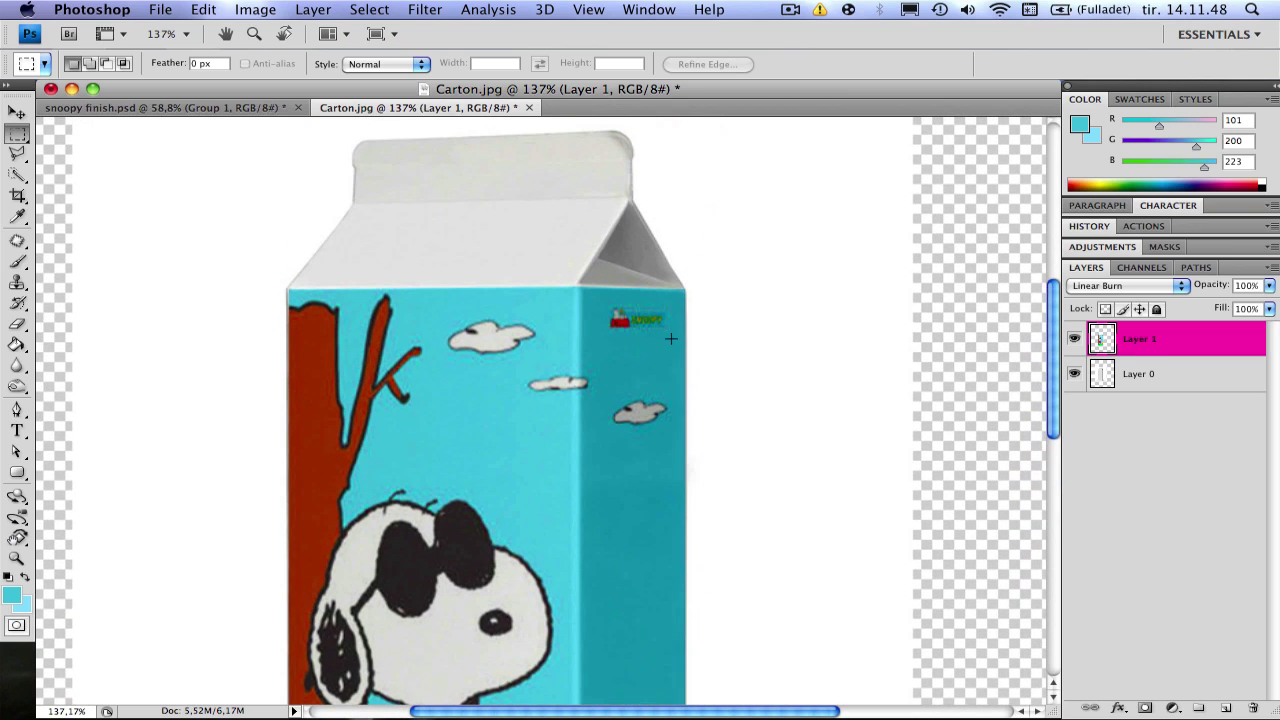
Select the small red-and-green logo on the side panel and clone blue sky over it
left_click_drag(602, 303, 674, 340)
key("s")
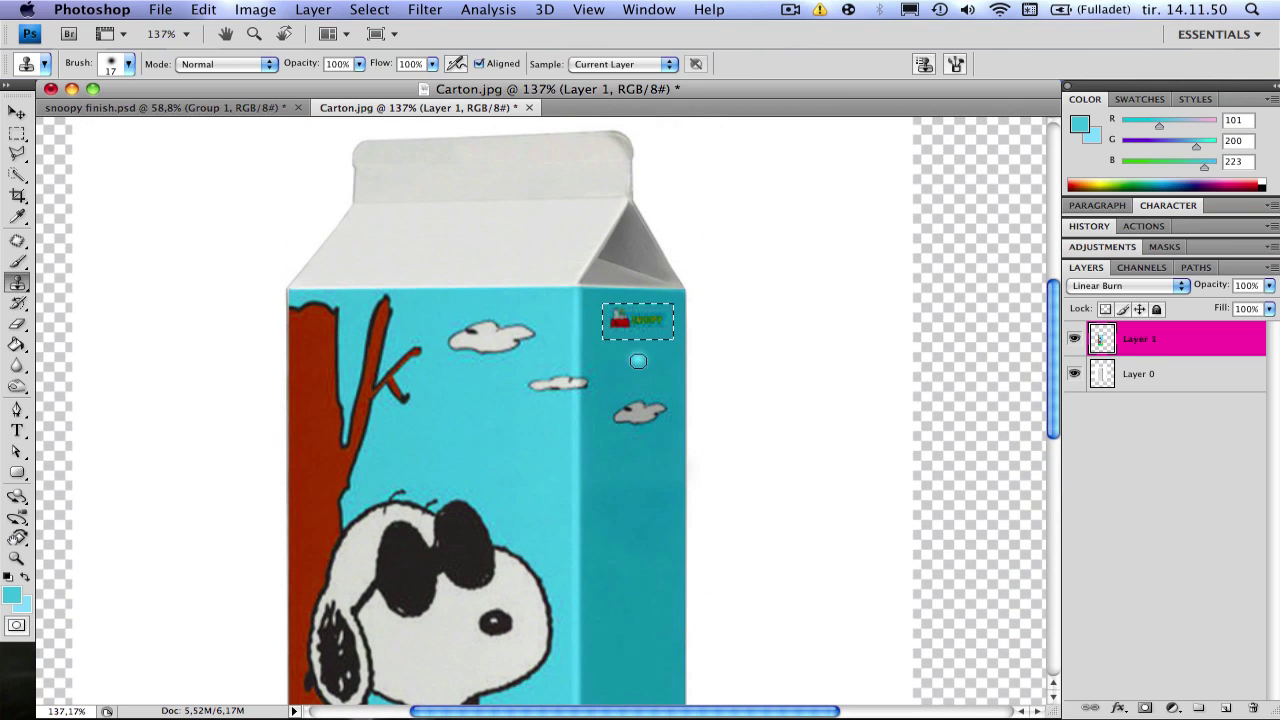
mouse_move(664, 329)
left_mouse_down()
mouse_move(612, 328)
mouse_move(661, 312)
mouse_move(616, 314)
mouse_move(613, 329)
mouse_move(621, 308)
mouse_move(638, 313)
mouse_move(615, 340)
left_mouse_up()
Deselect the area around the removed logo and zoom out to view the whole carton
key("m")
key("super+d")
scroll(595, 361, "down", 10)
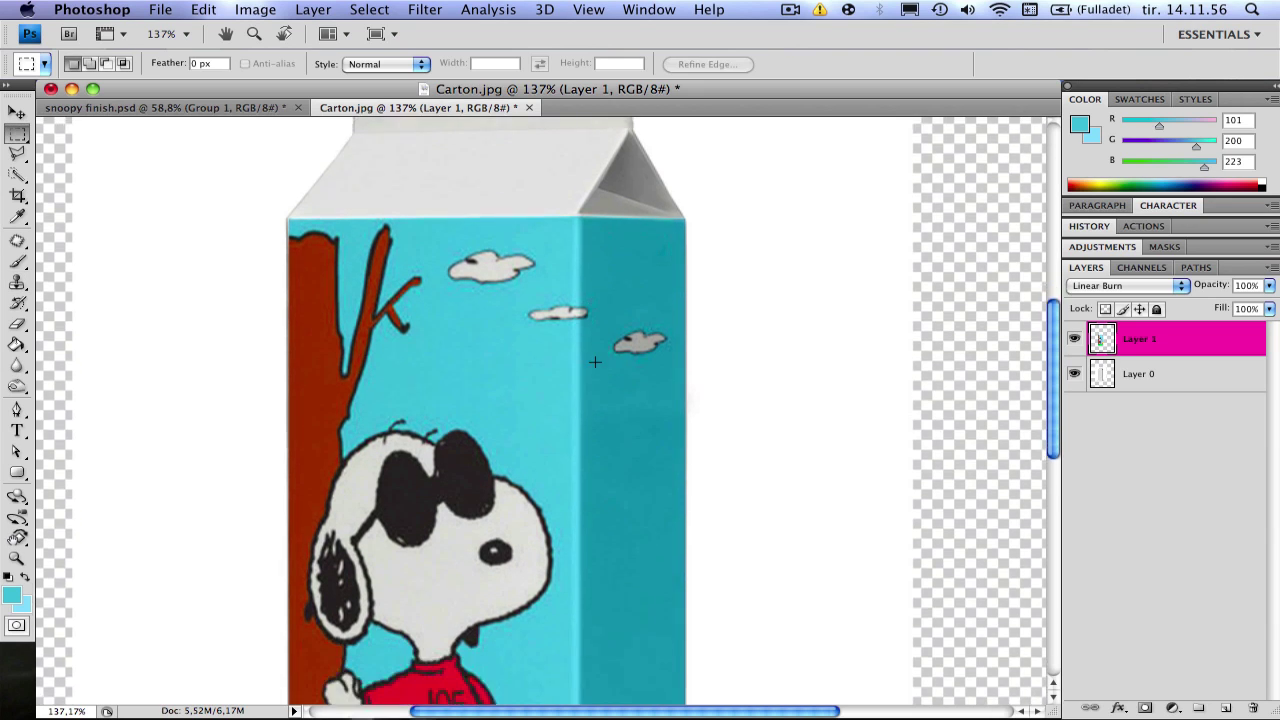
scroll(595, 361, "down", 3)
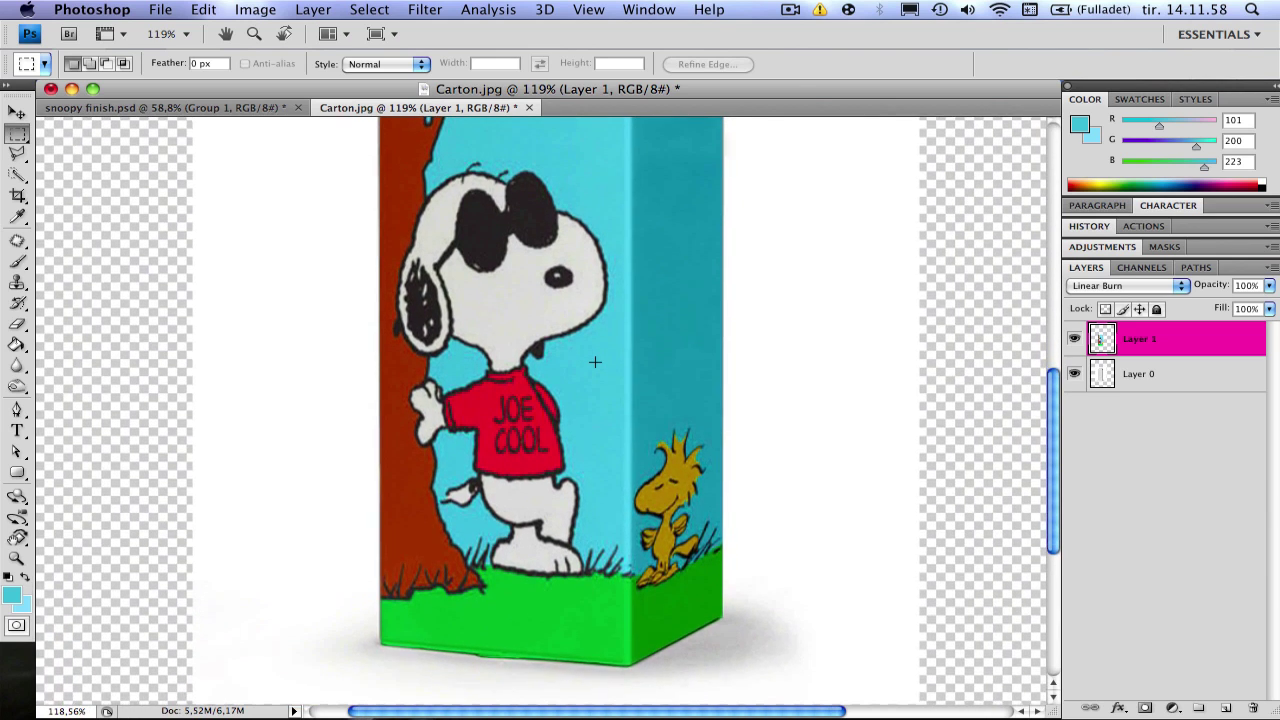
scroll(595, 361, "down", 3)
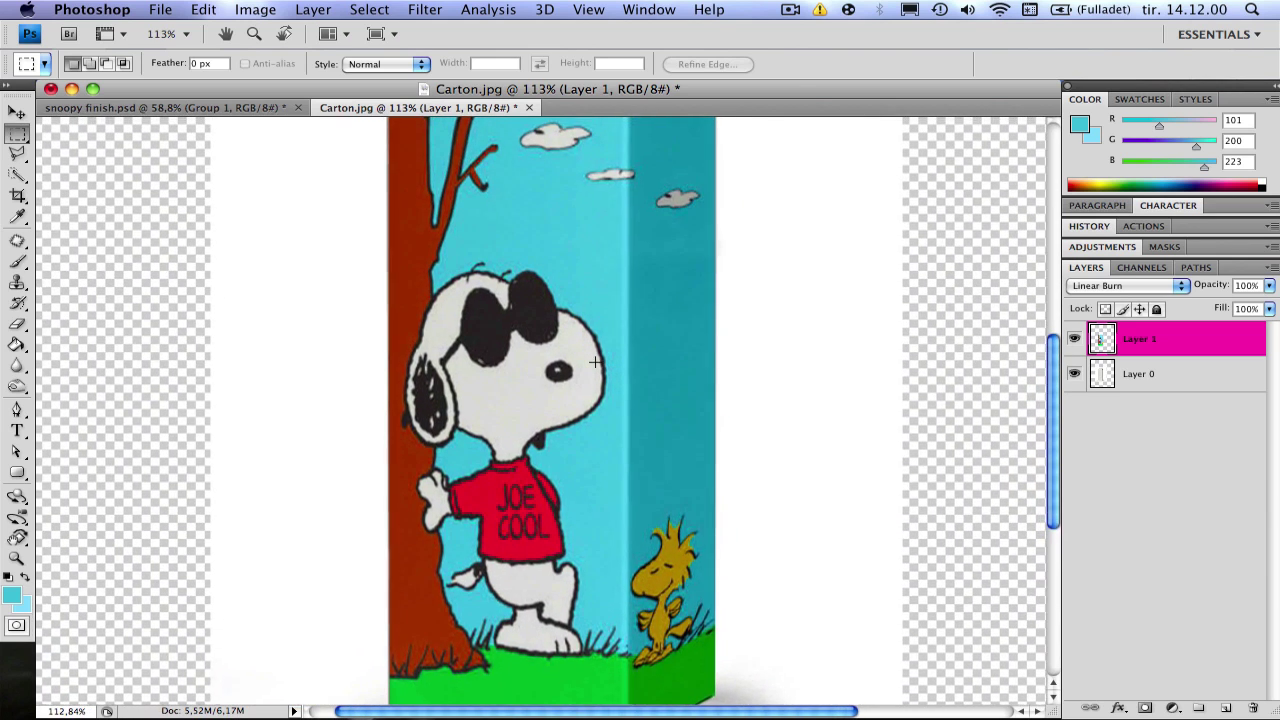